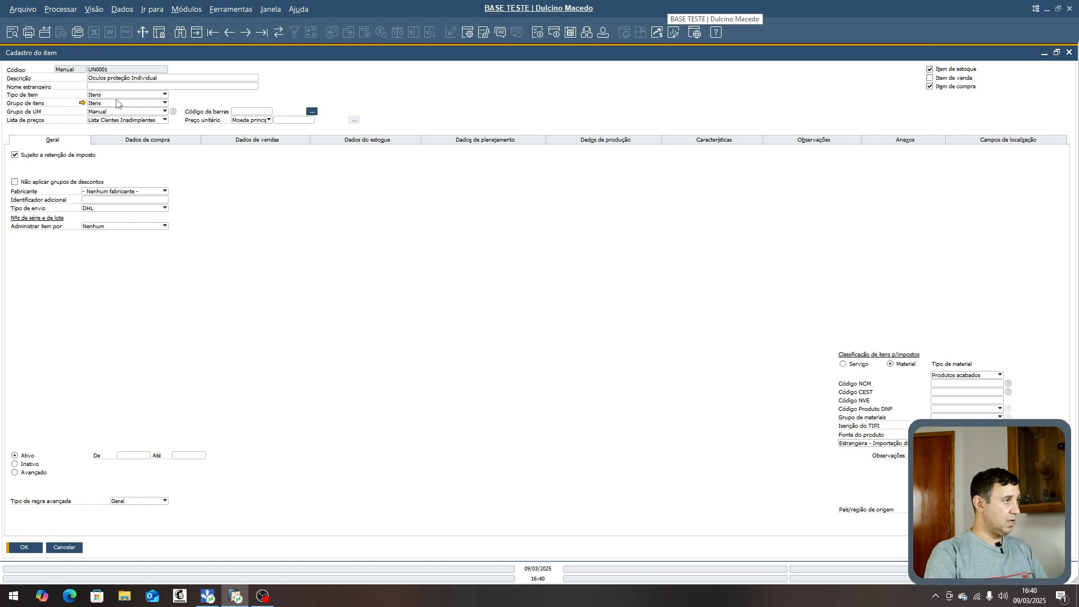
# - Set the item's purchasing unit to CX with 20 items per purchase unit and the packaging unit to UN
pyautogui.click(140, 142)
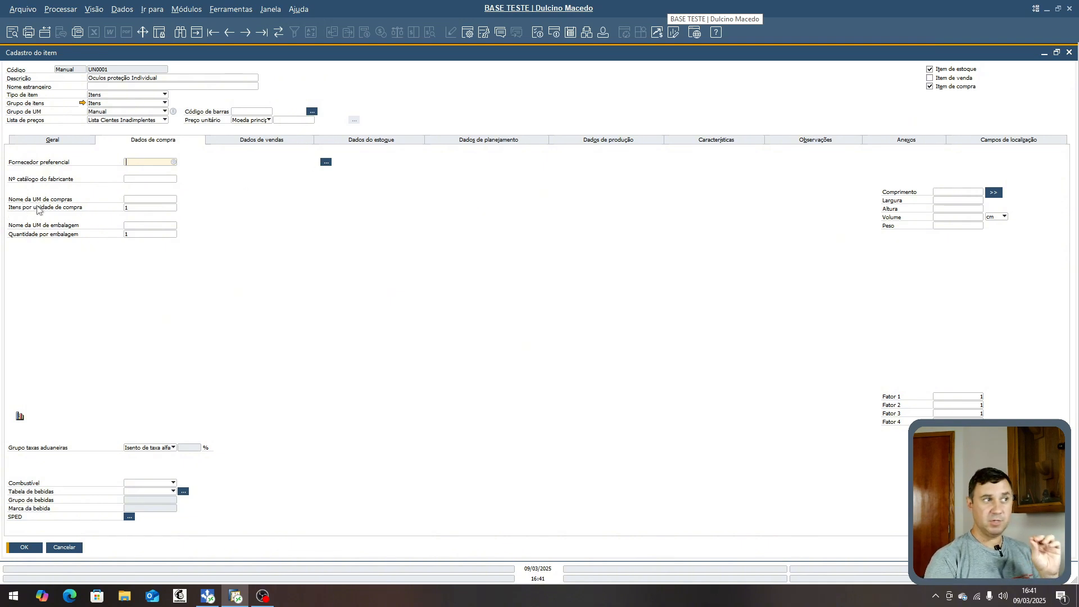
pyautogui.click(134, 198)
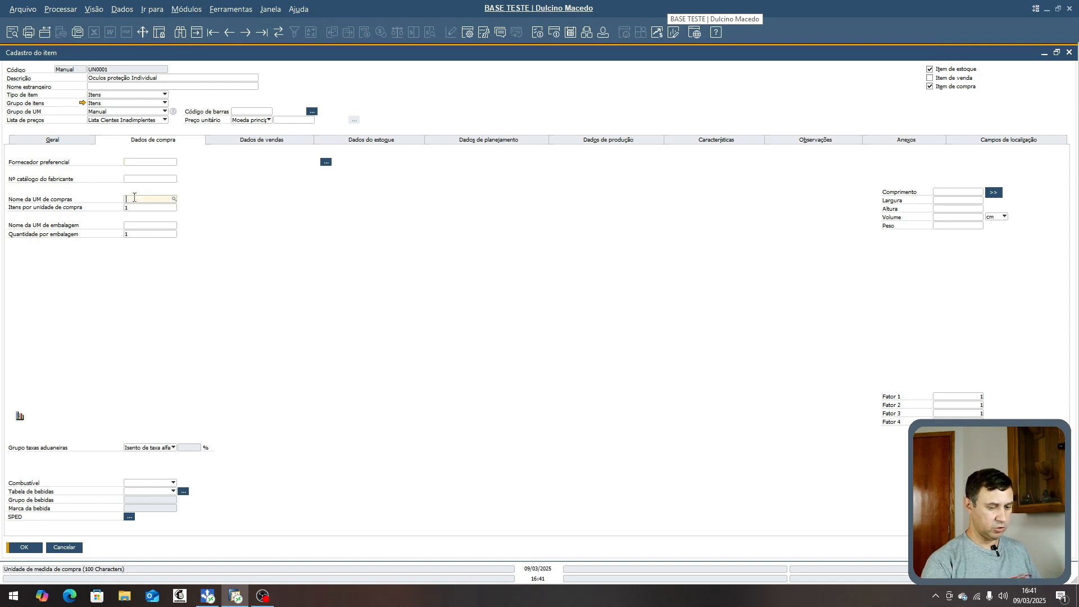
pyautogui.write('CX')
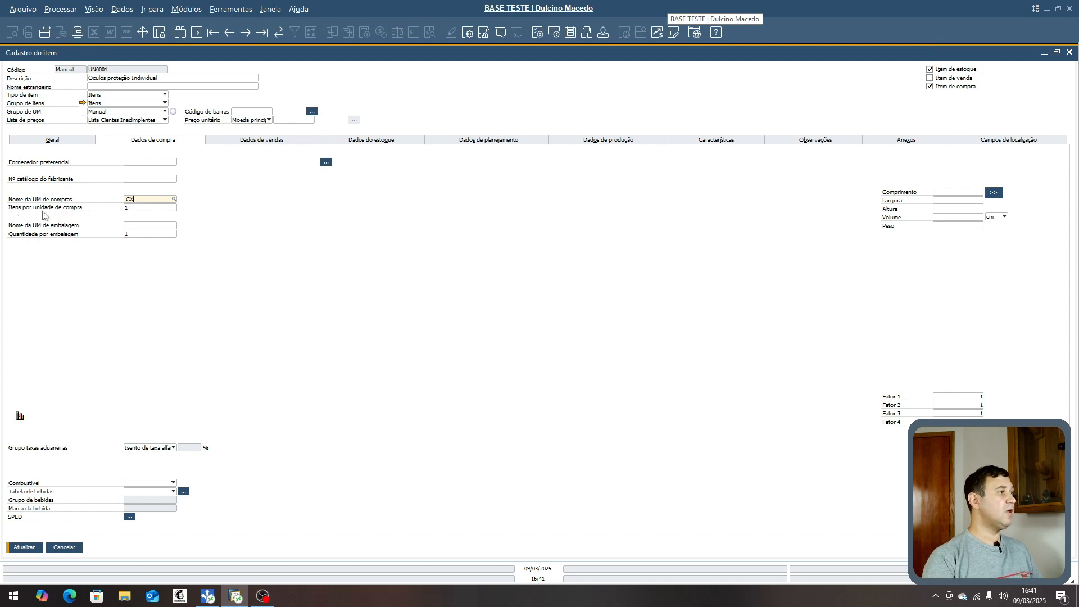
pyautogui.click(133, 210)
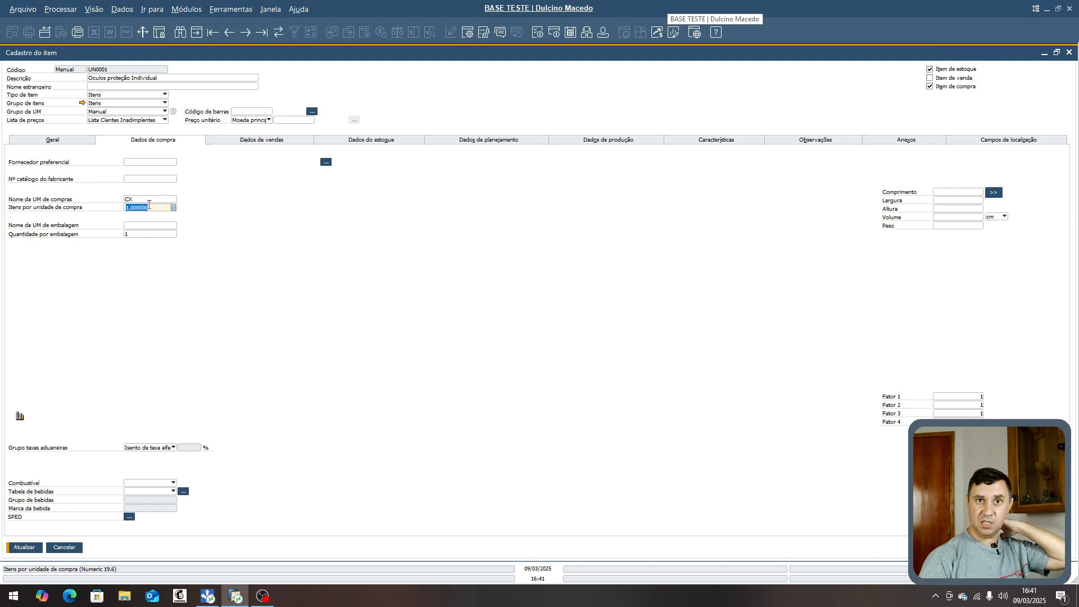
pyautogui.write('20')
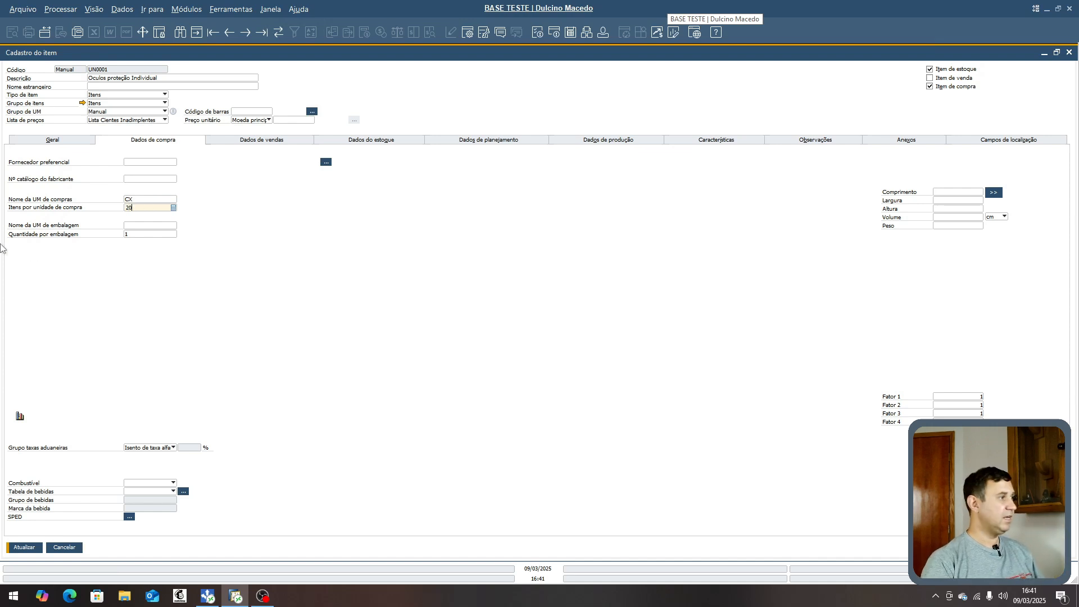
pyautogui.click(132, 226)
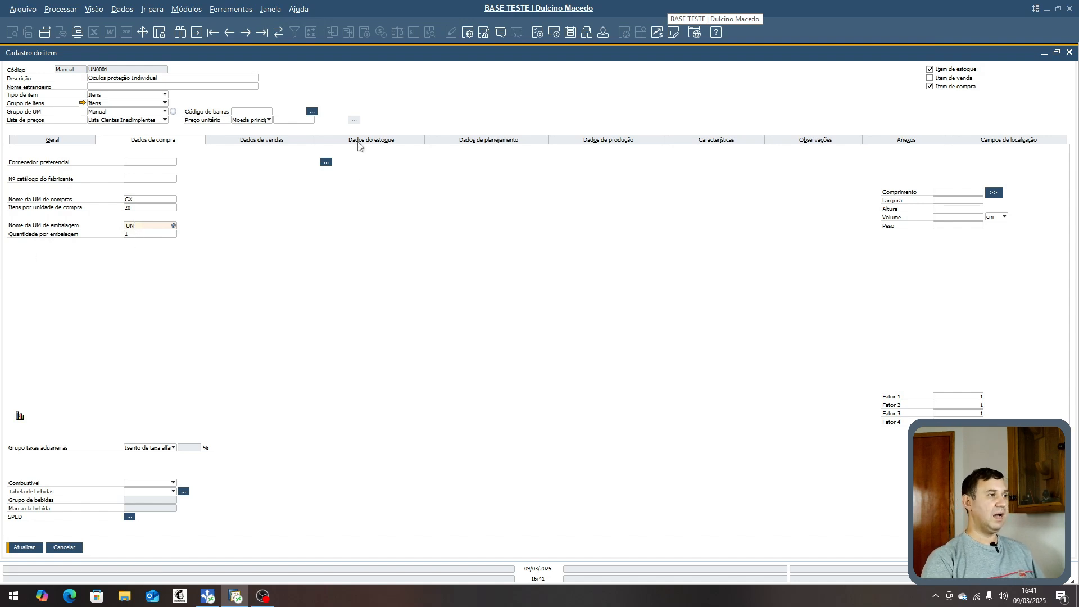
# - Set the item's inventory unit of measure to UN and update the item master record
pyautogui.click(375, 142)
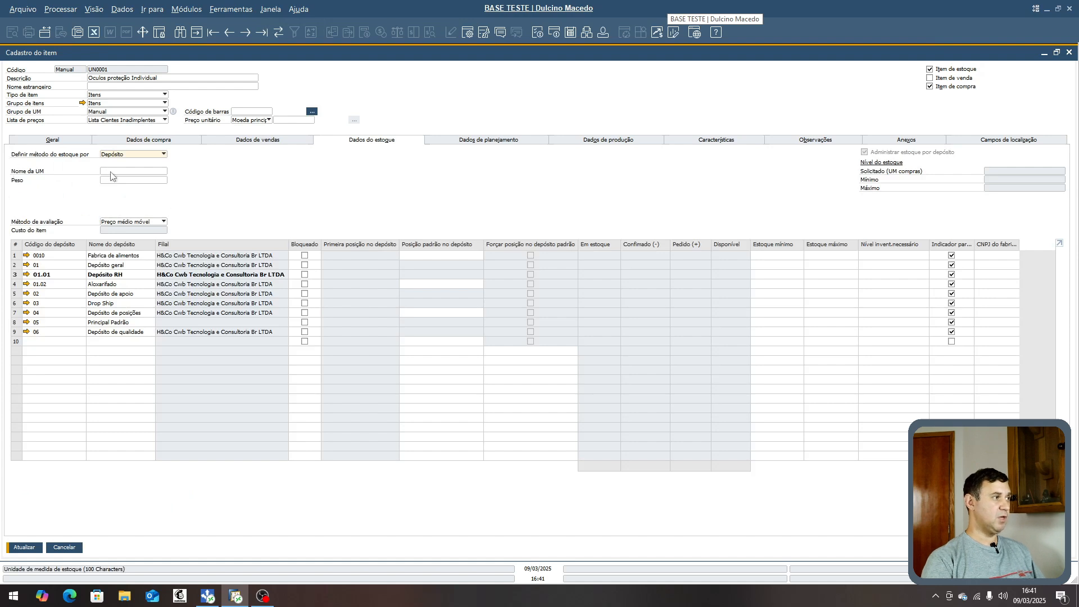
pyautogui.click(131, 171)
pyautogui.write('UN')
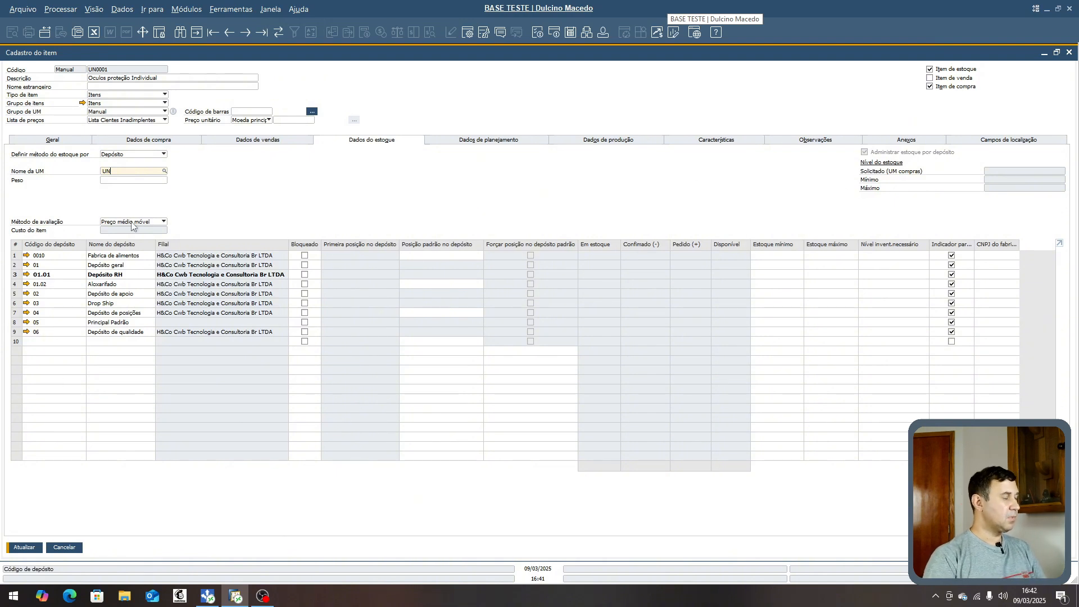
pyautogui.click(23, 548)
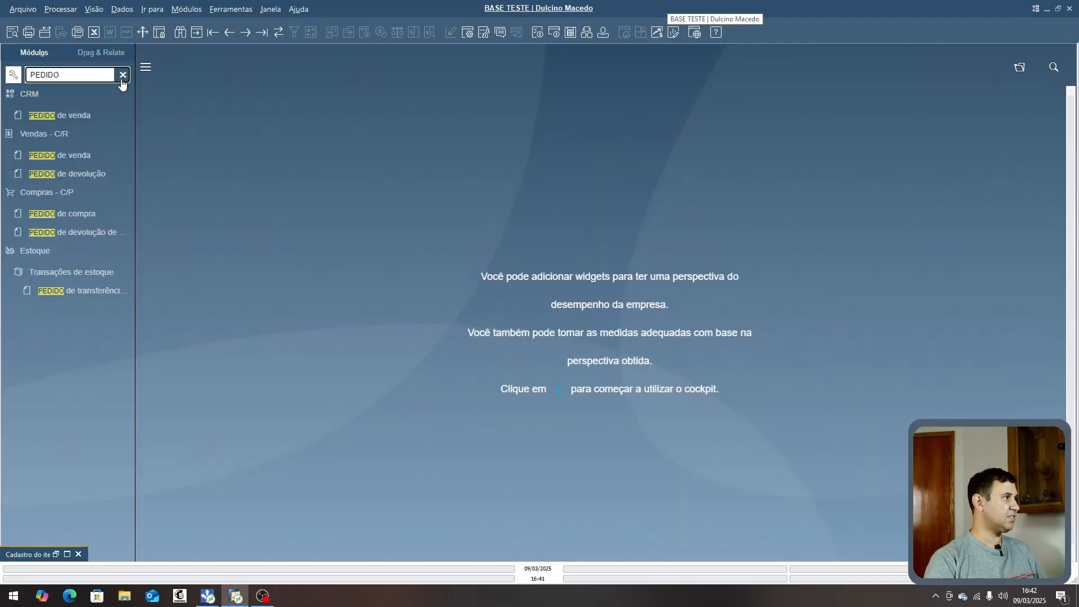
# - Open a new purchase order through the menu search and choose Fornecedor Matriz as the supplier
pyautogui.click(110, 78)
pyautogui.write('PEDI')
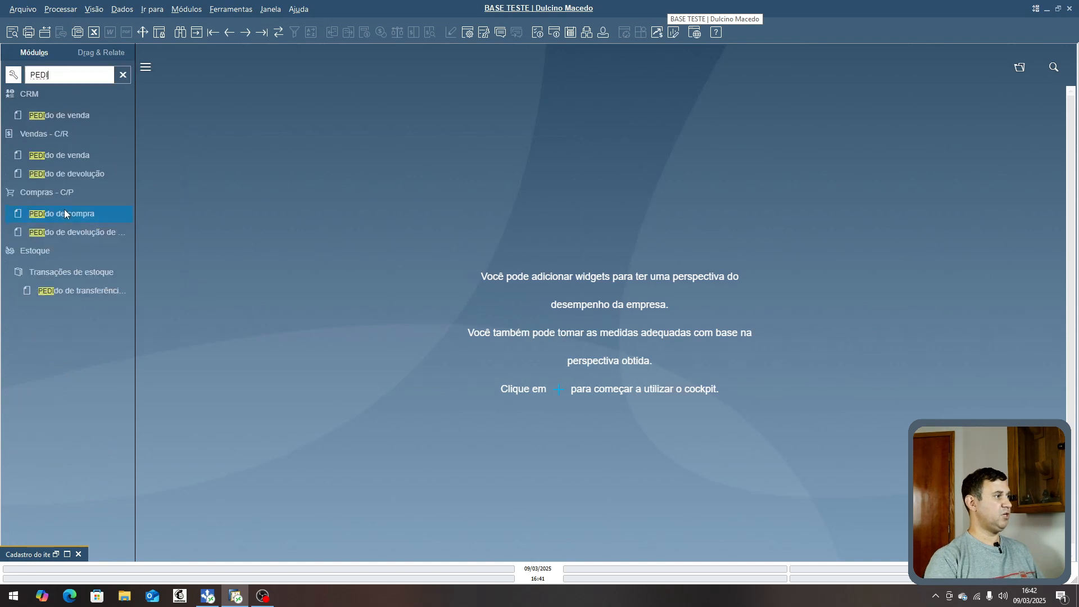
pyautogui.click(64, 210)
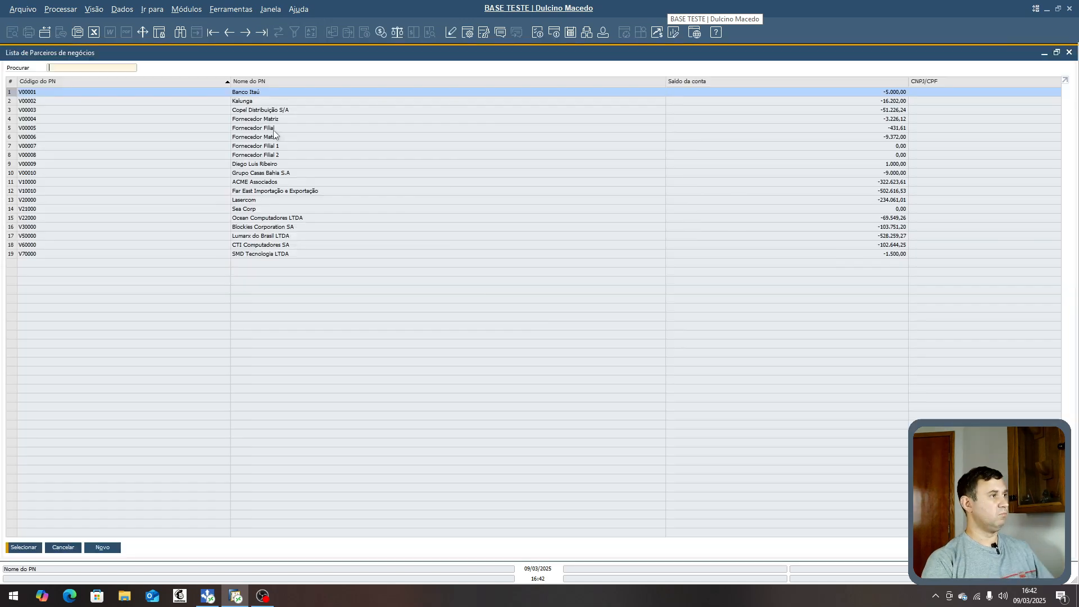
pyautogui.doubleClick(256, 123)
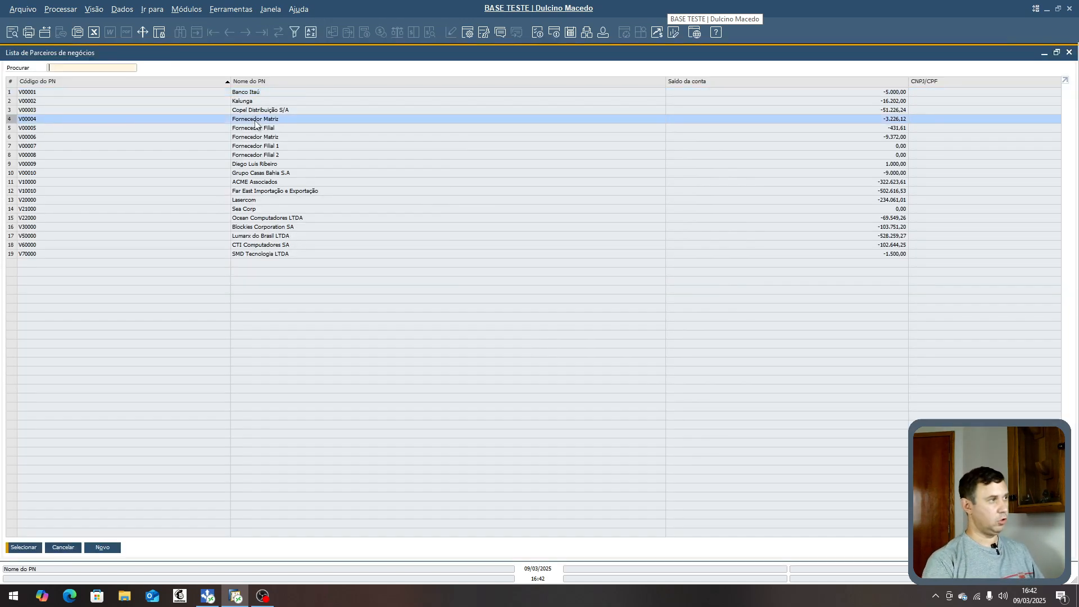
# - Enter item UN0001 on the first order line with a unit price of R$ 200,00
pyautogui.click(39, 183)
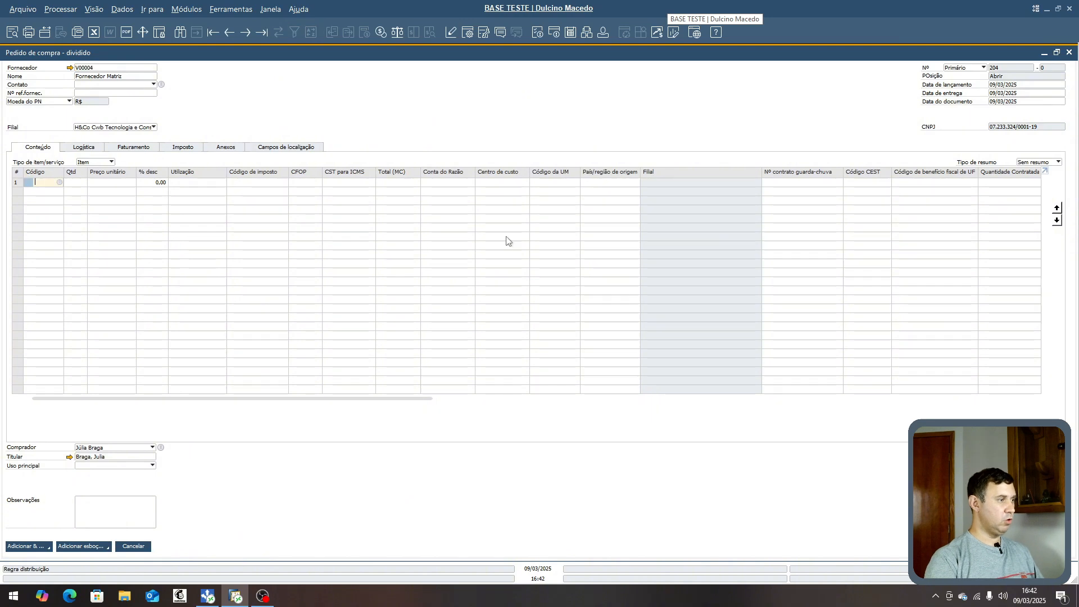
pyautogui.write('UN0001')
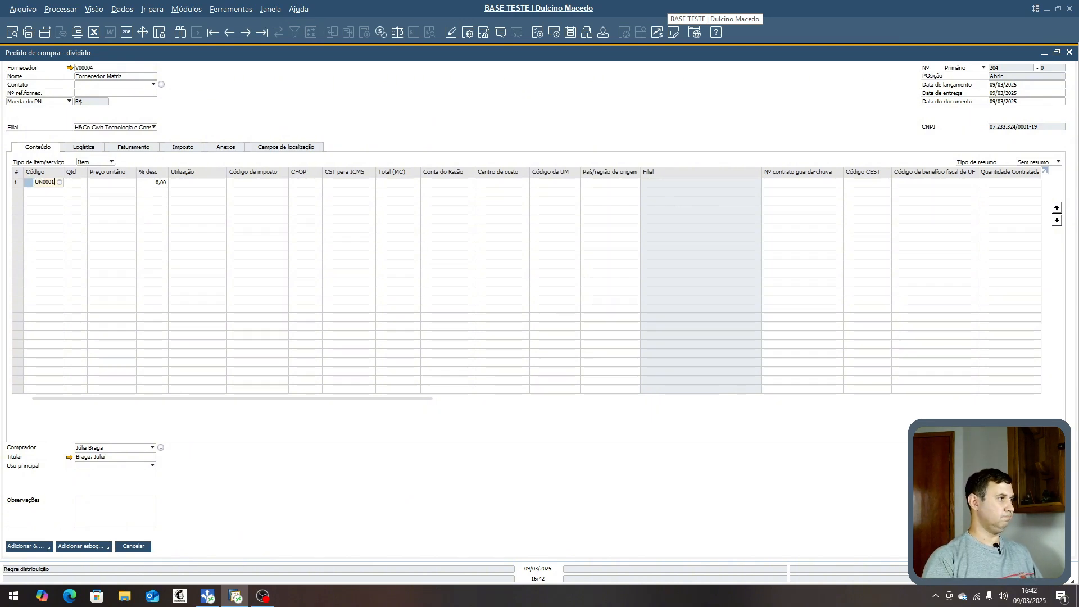
pyautogui.press('Tab')
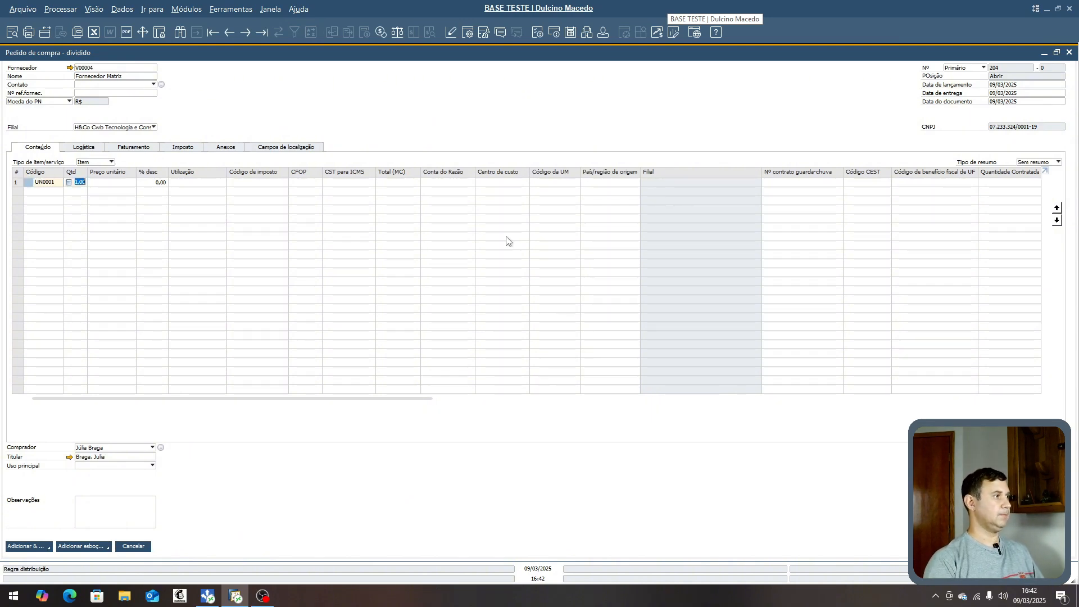
pyautogui.click(113, 184)
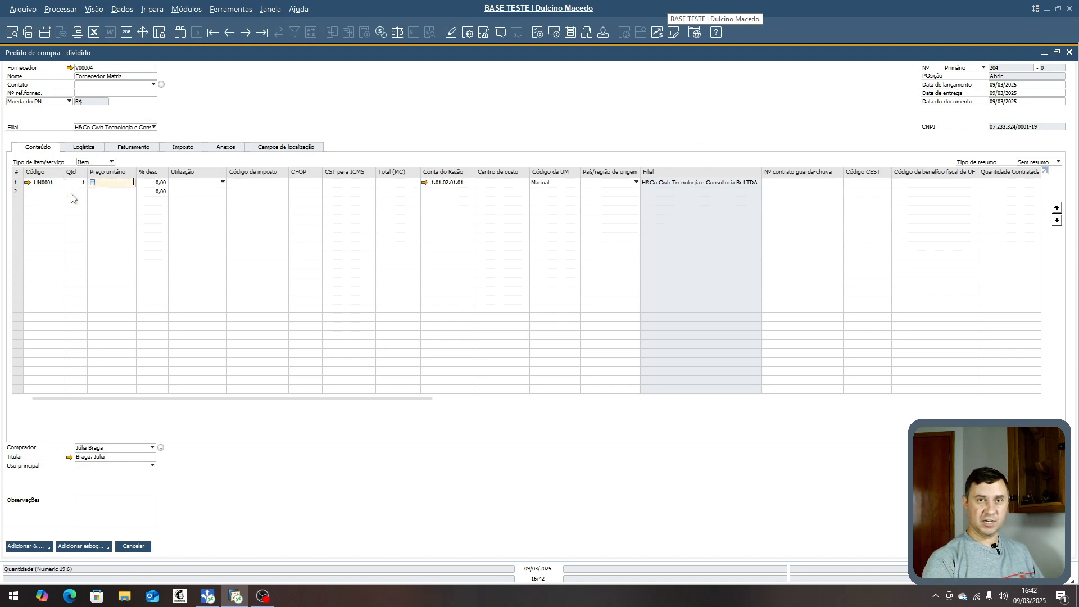
pyautogui.write('25')
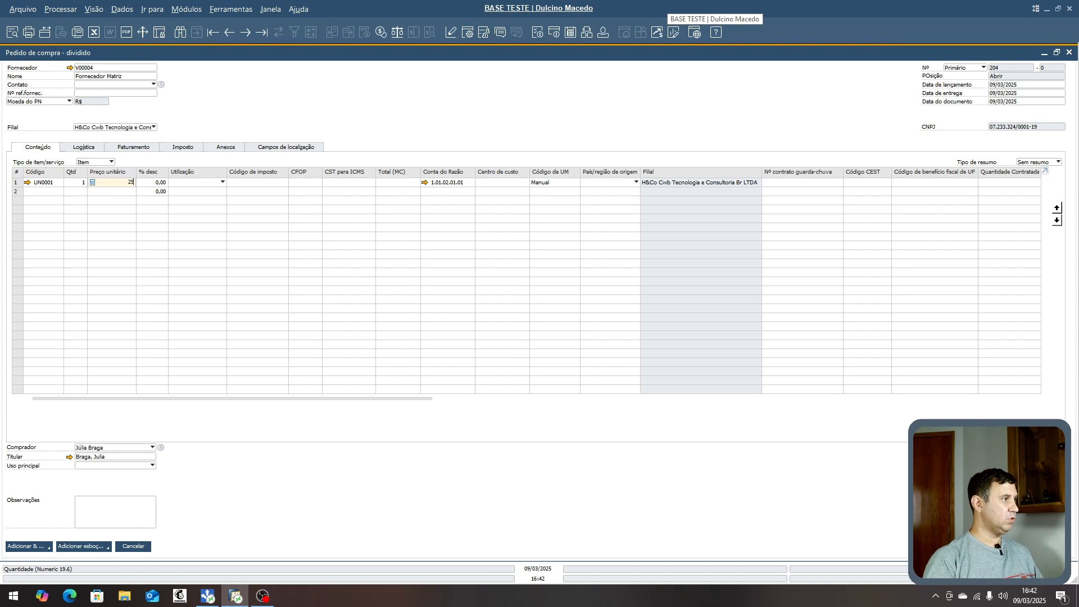
pyautogui.write('0,0')
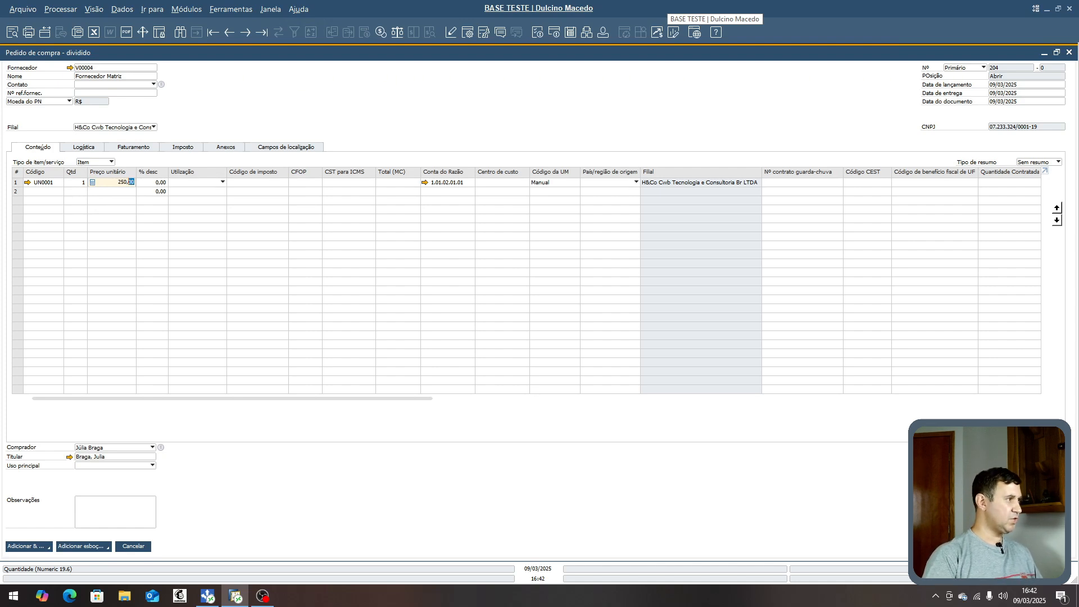
pyautogui.write('0')
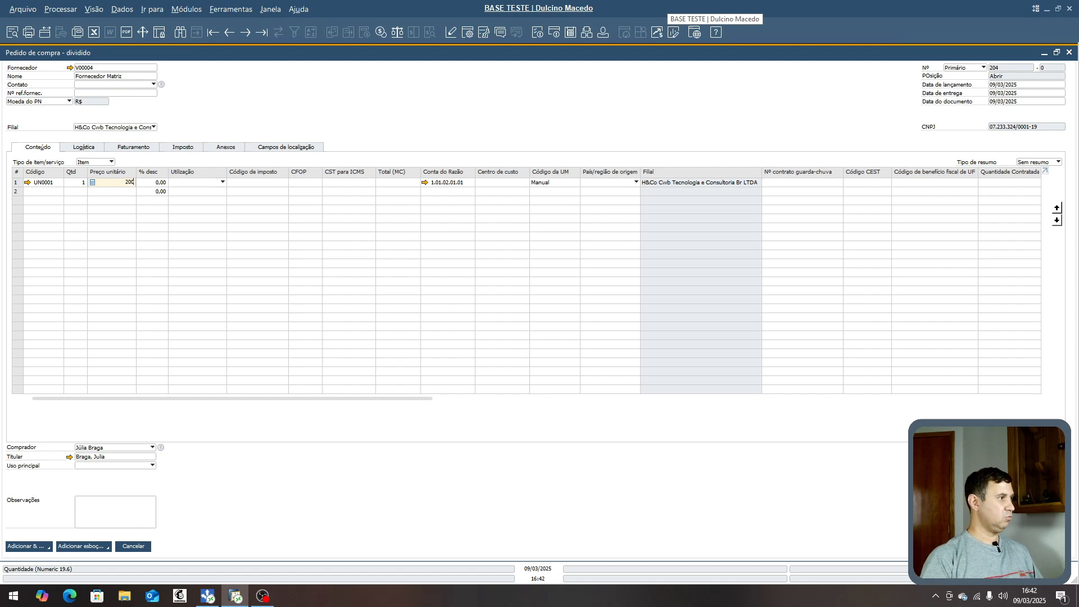
pyautogui.write('0')
pyautogui.press('Tab')
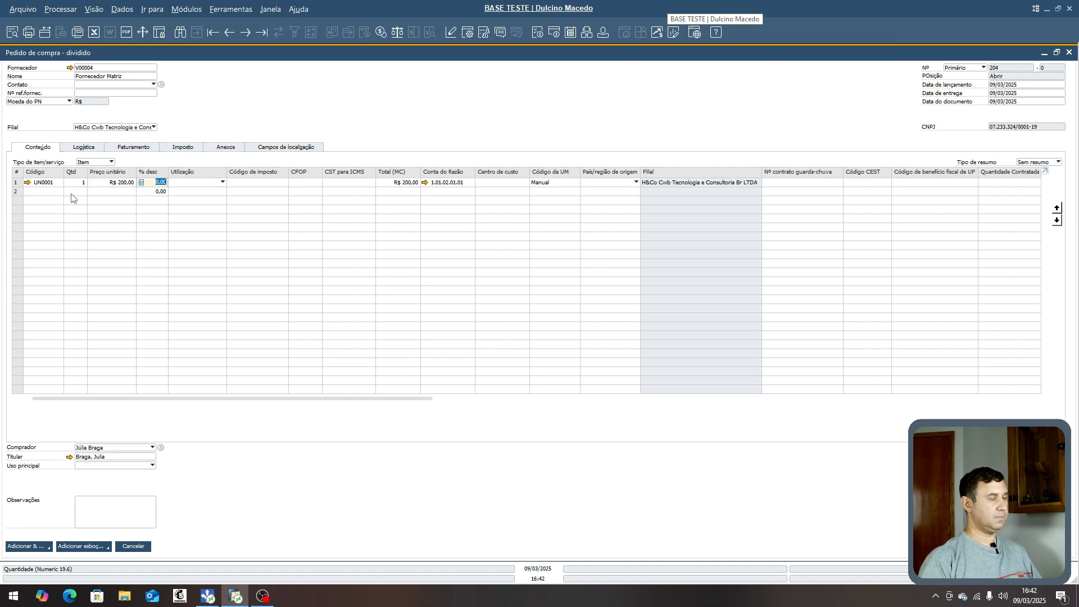
# - Set the line's usage to Compra Consumo and add the purchase order while keeping it open for viewing
pyautogui.click(203, 183)
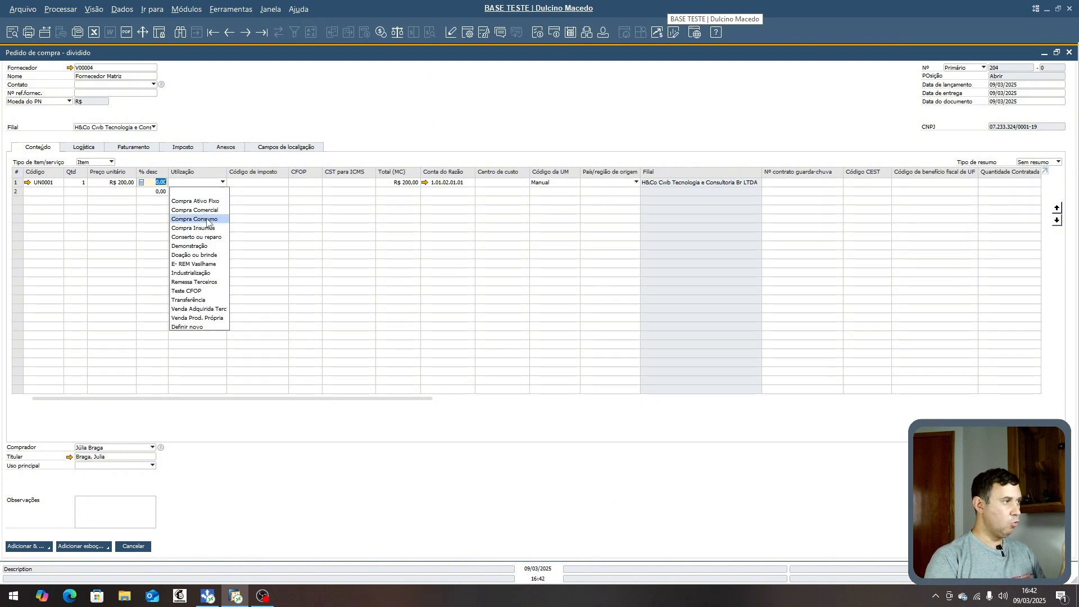
pyautogui.click(207, 219)
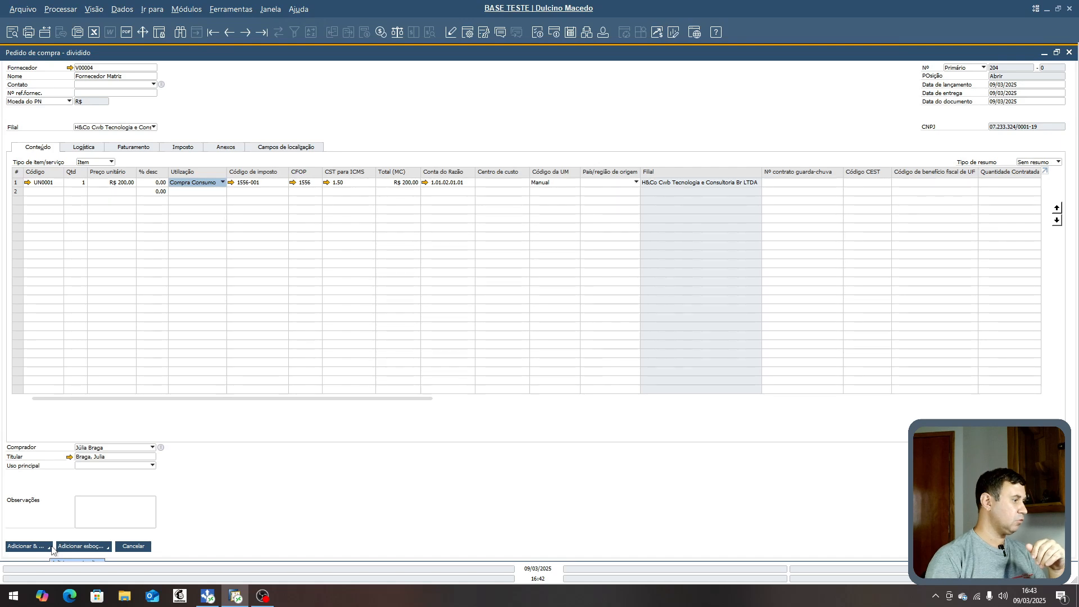
pyautogui.click(52, 549)
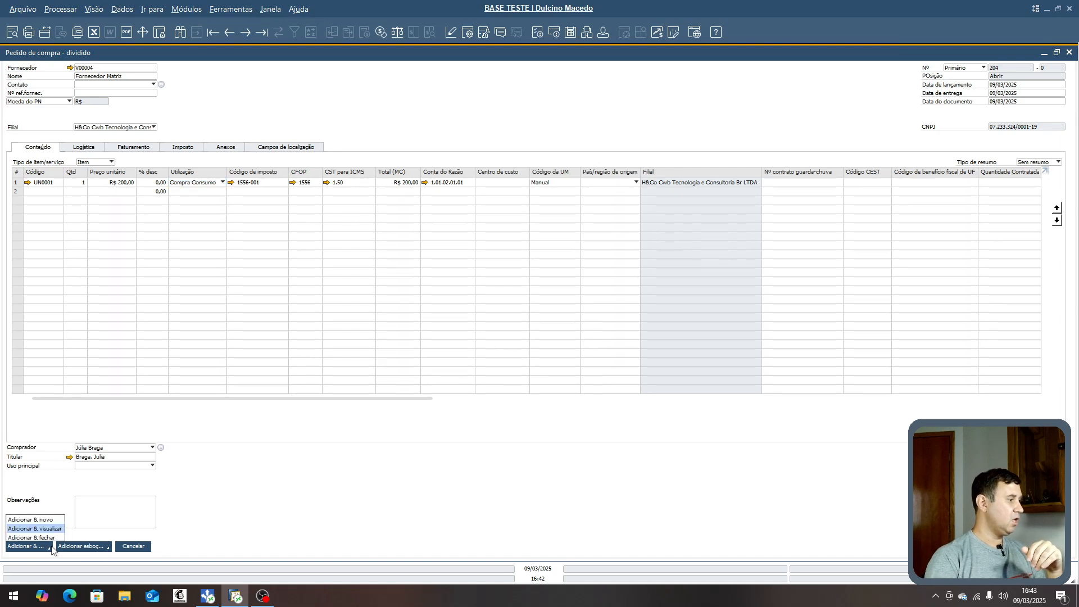
pyautogui.click(41, 528)
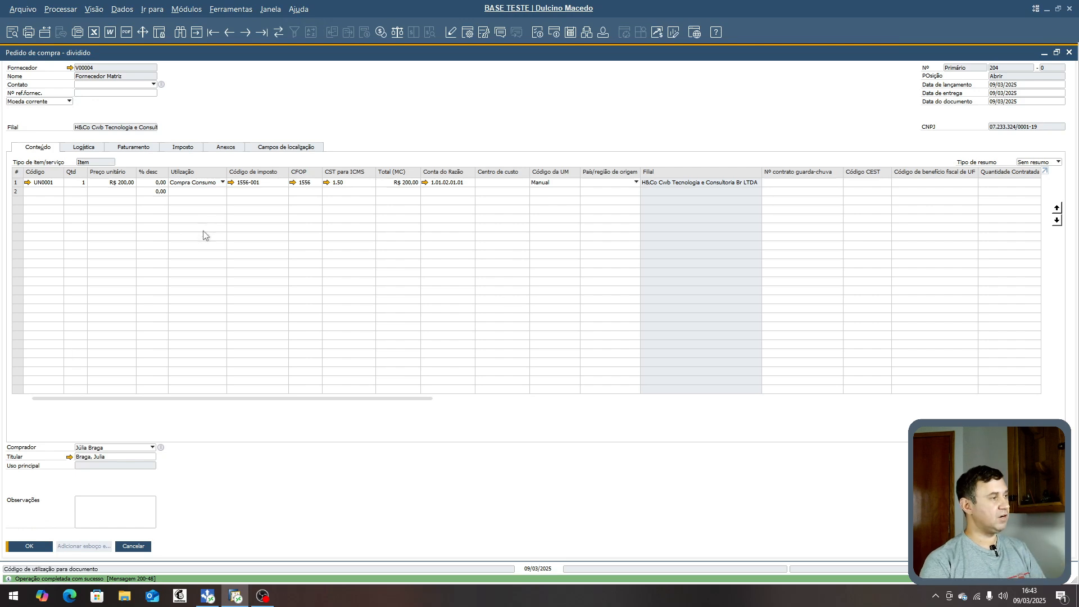
# - Open item UN0001 from the order line and review its inventory data for the Depósito RH warehouse
pyautogui.click(27, 182)
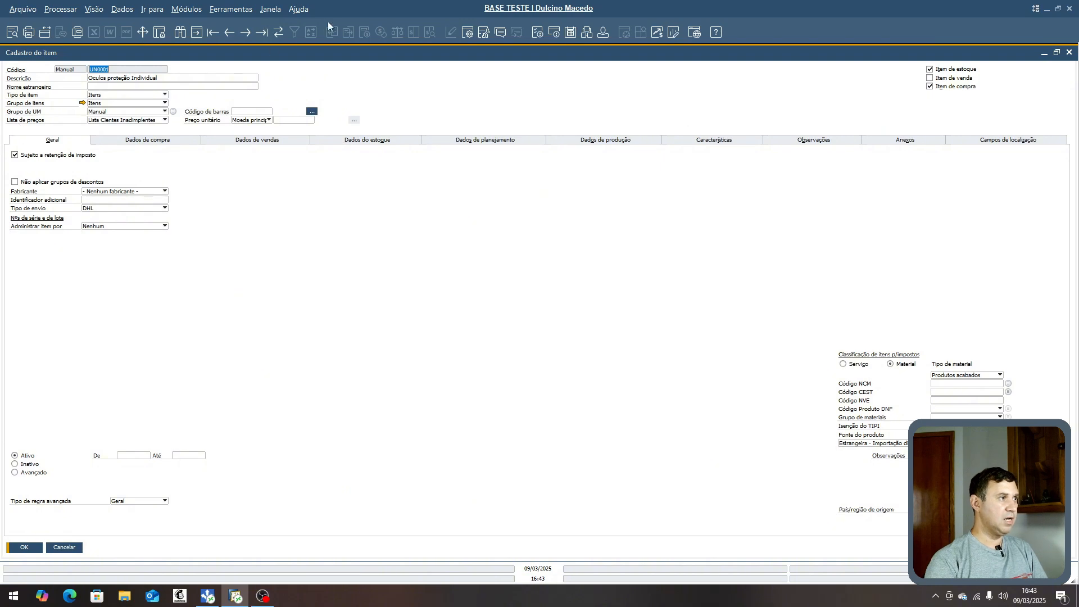
pyautogui.click(378, 142)
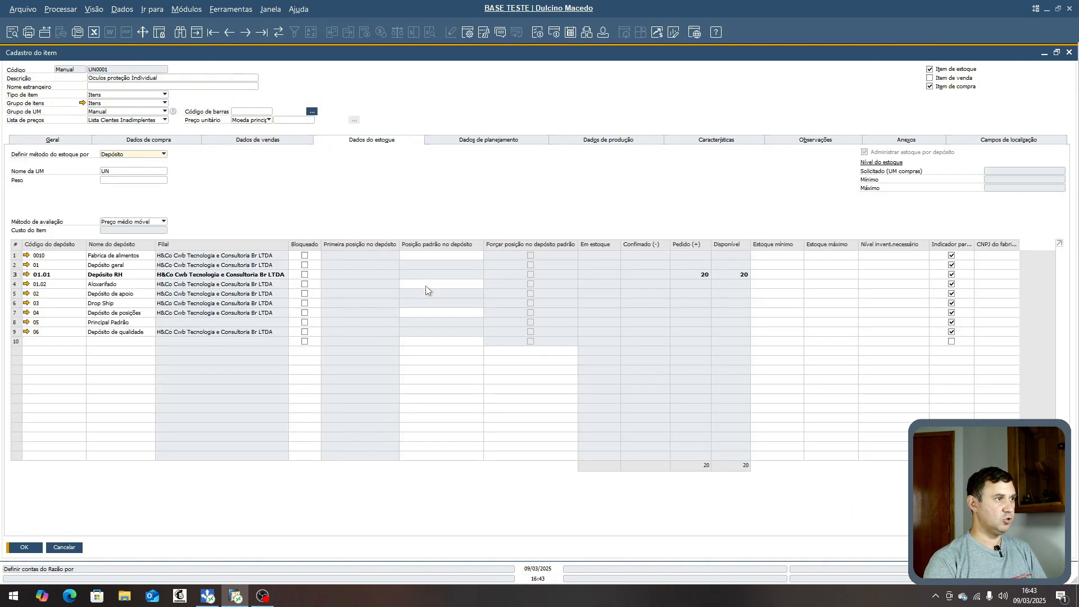
pyautogui.click(15, 274)
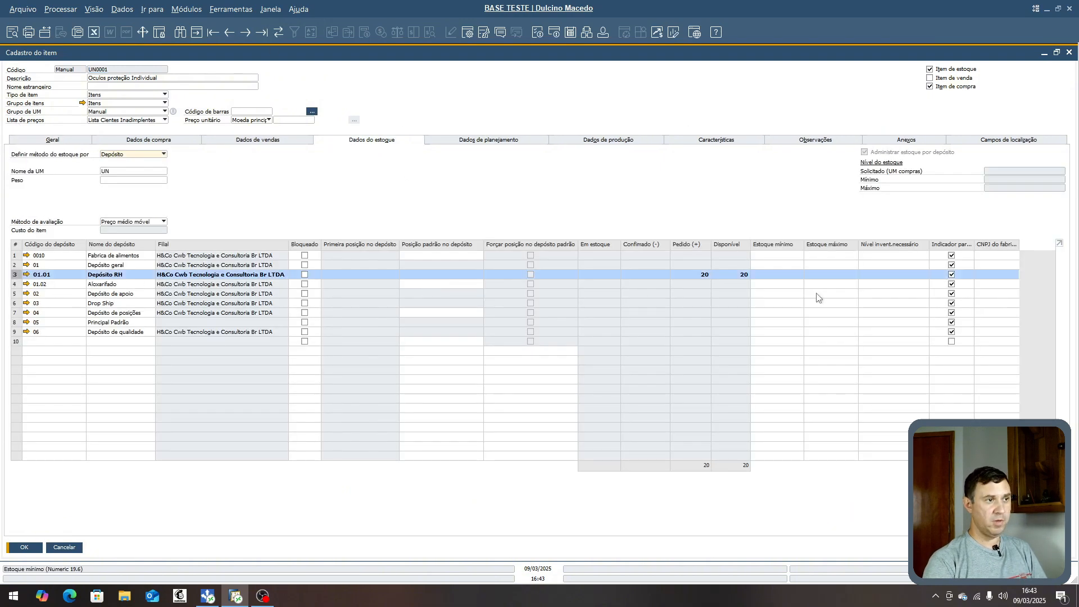
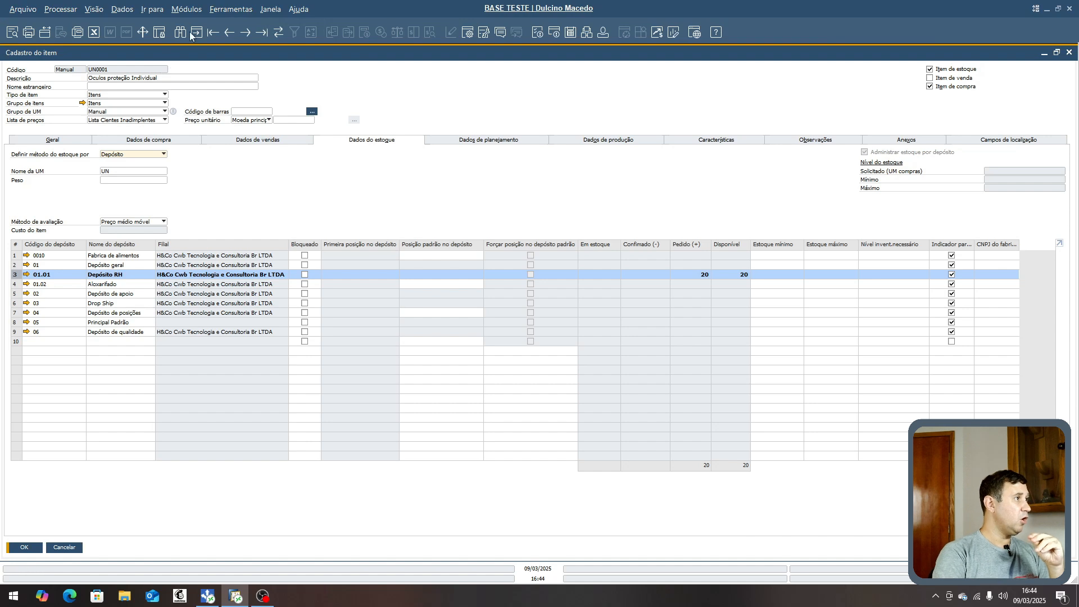
# - Create a new item with code UN0002 and description JAQUELO, then add it
pyautogui.click(197, 33)
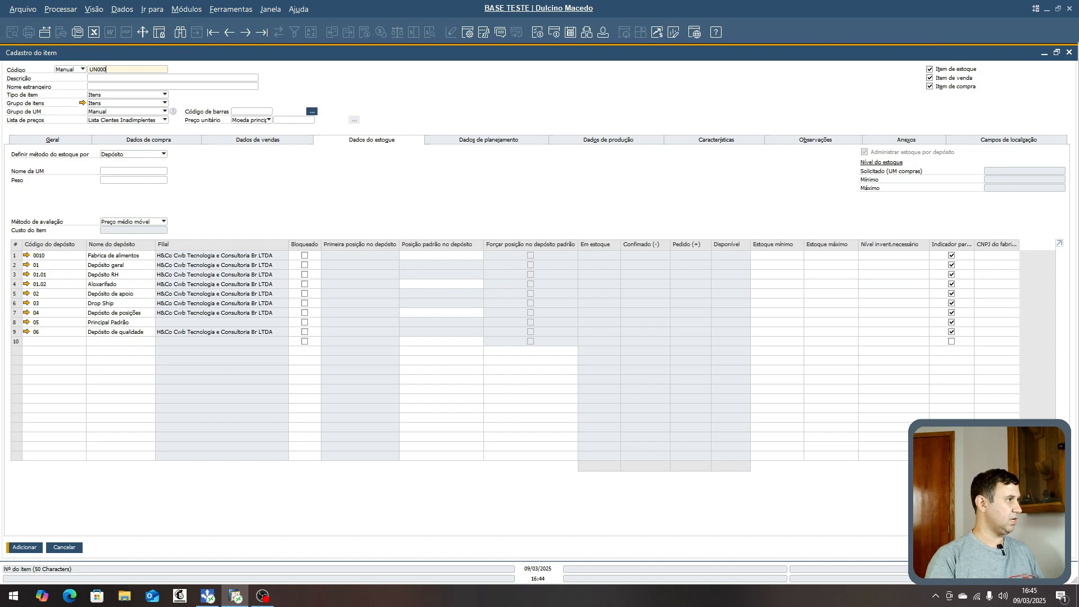
pyautogui.press('Tab')
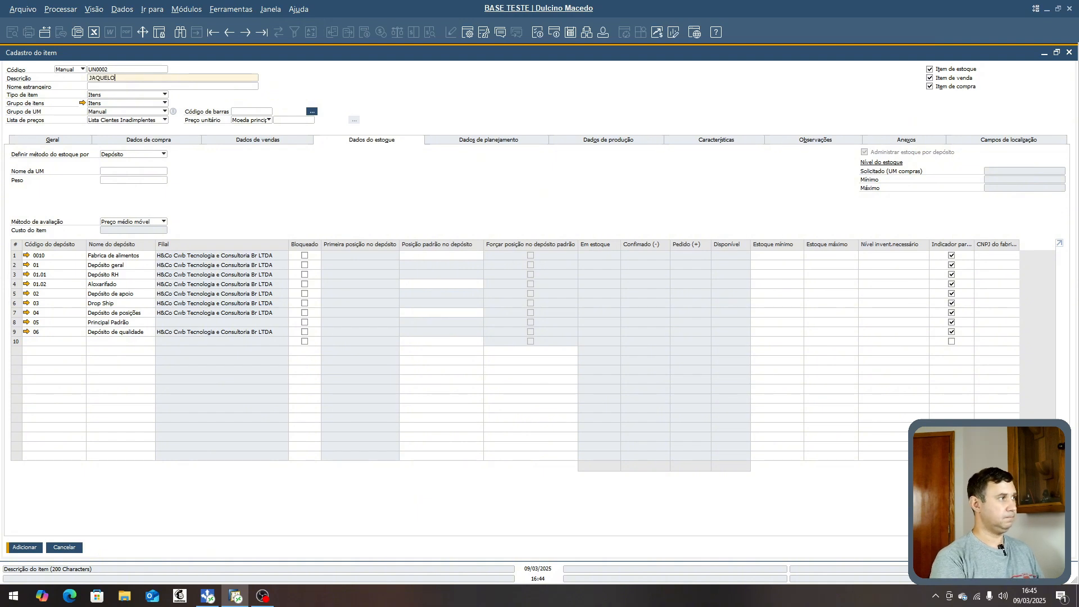
pyautogui.click(15, 274)
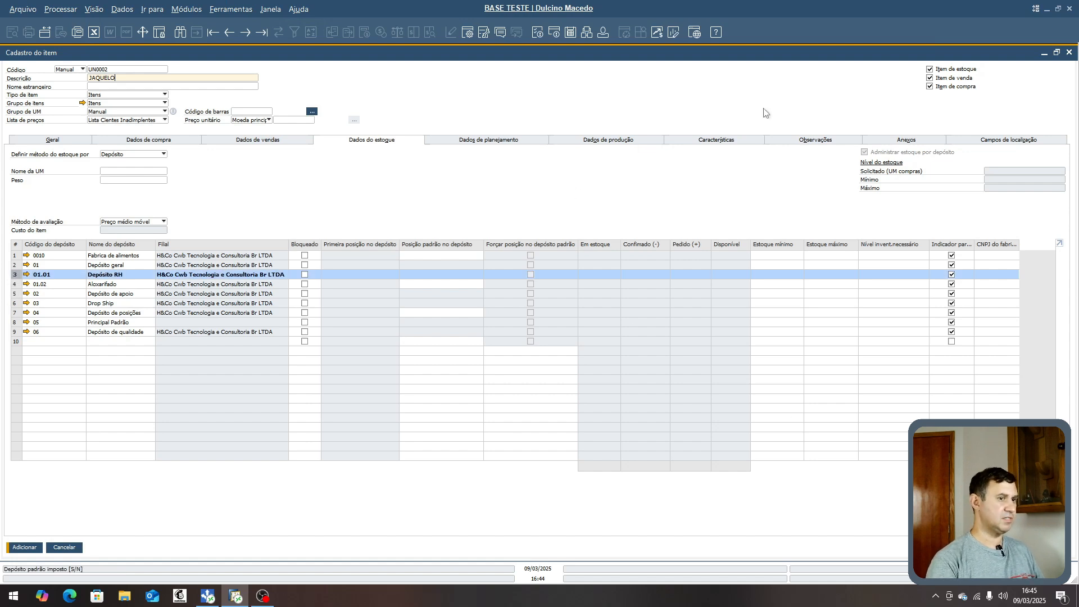
pyautogui.click(24, 548)
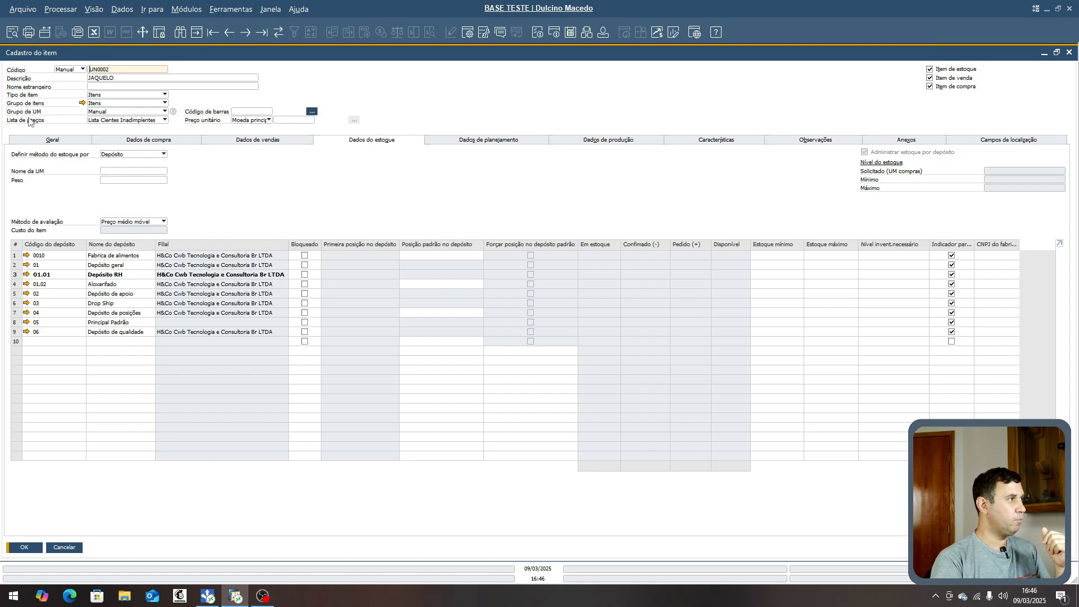
pyautogui.click(151, 115)
pyautogui.click(152, 115)
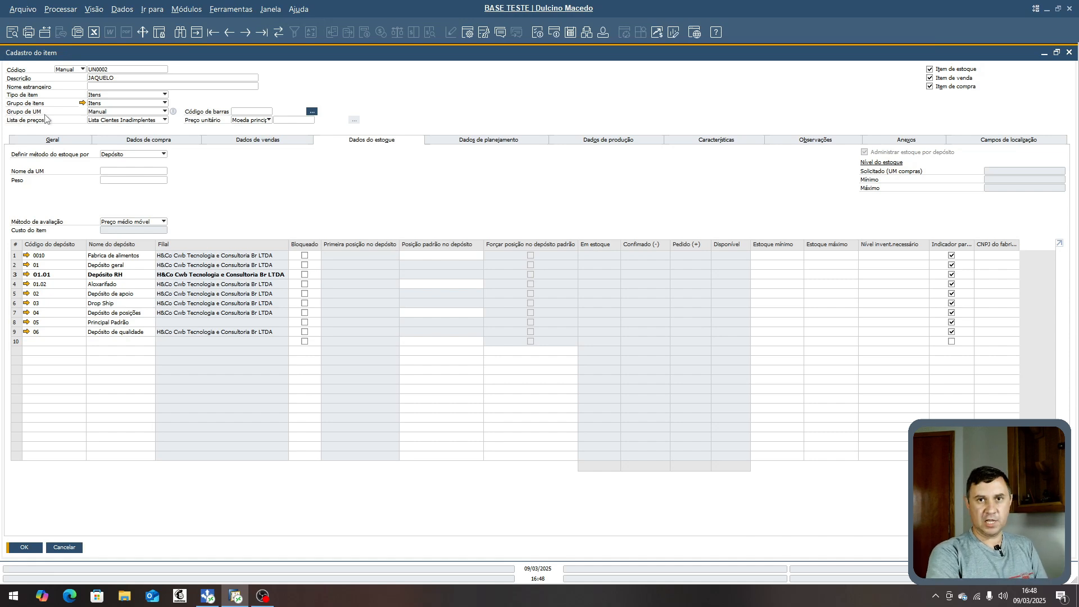
pyautogui.click(135, 111)
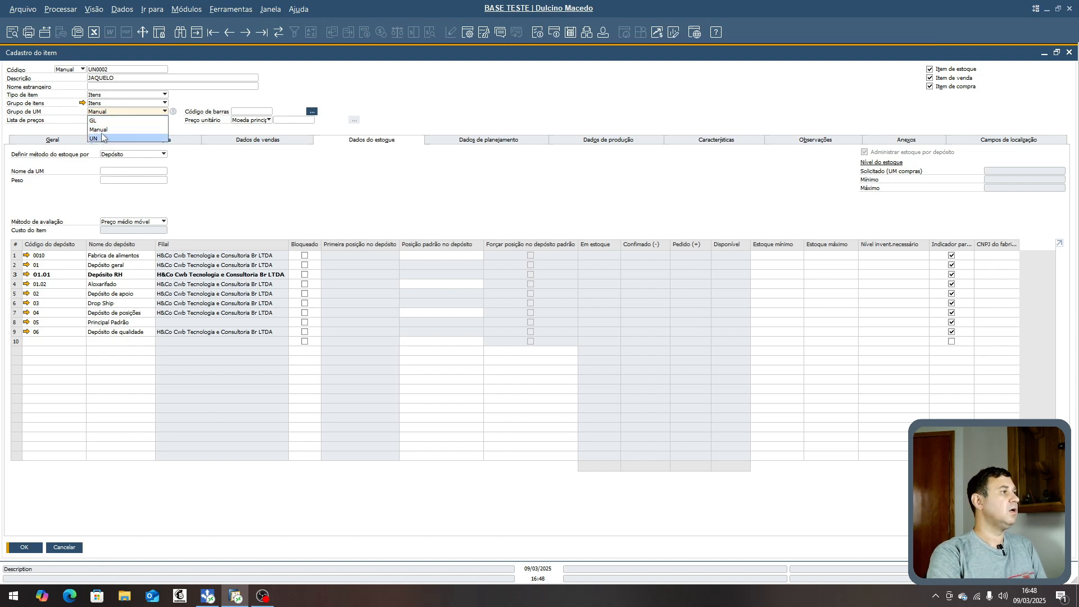
pyautogui.click(180, 100)
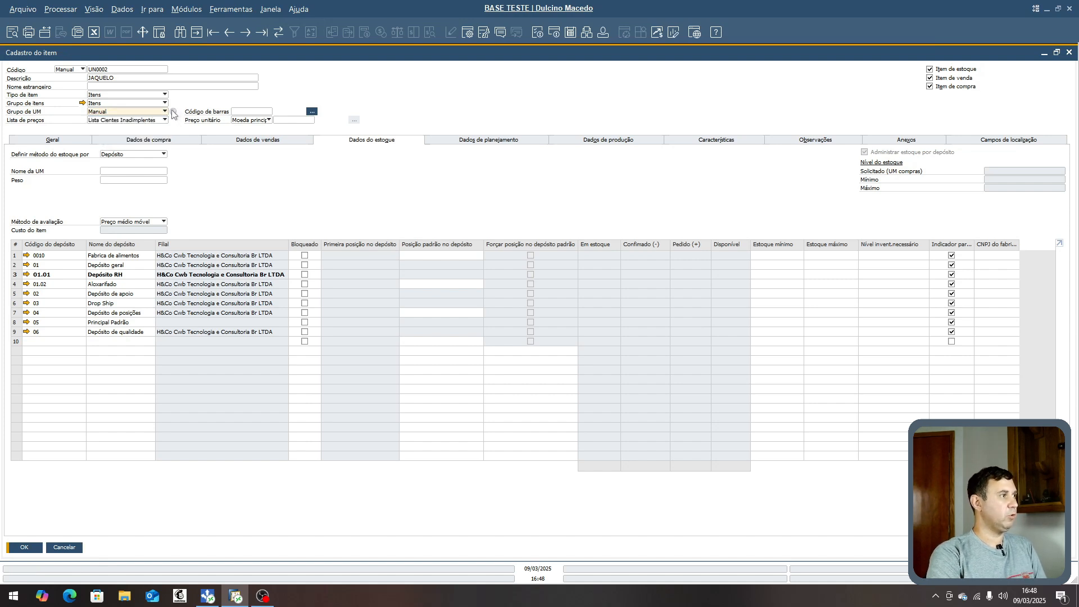
# - Create a new unit of measure group named Unidade and open its group definition
pyautogui.click(174, 112)
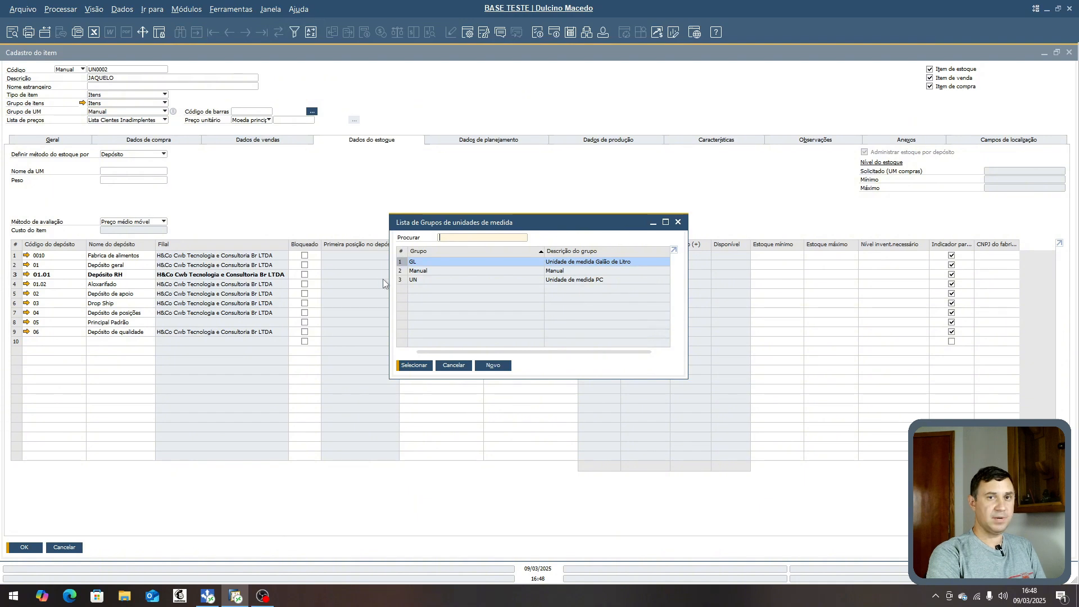
pyautogui.click(500, 366)
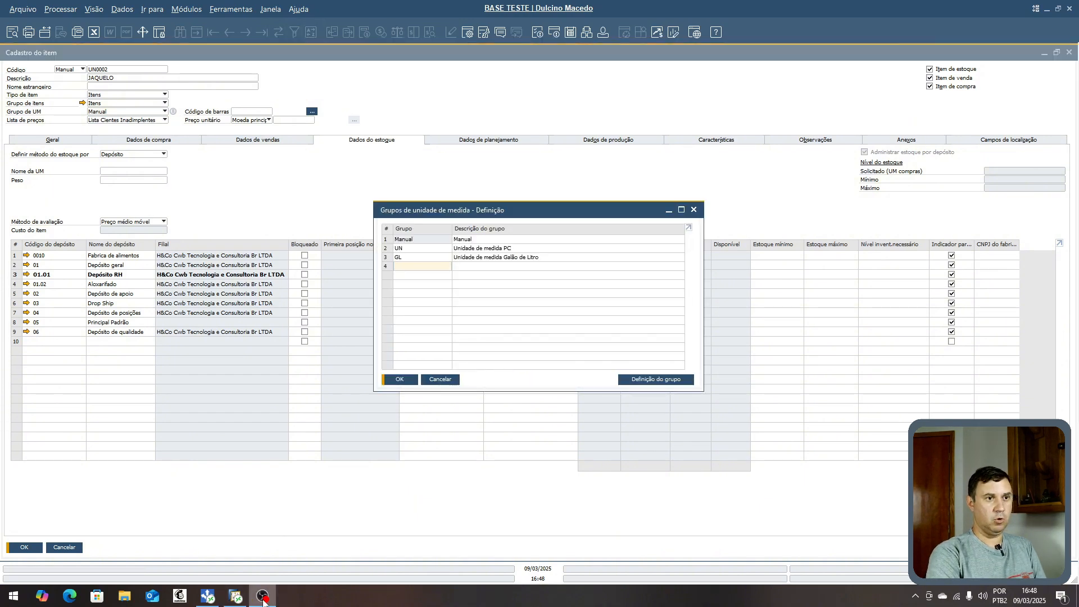
pyautogui.click(235, 597)
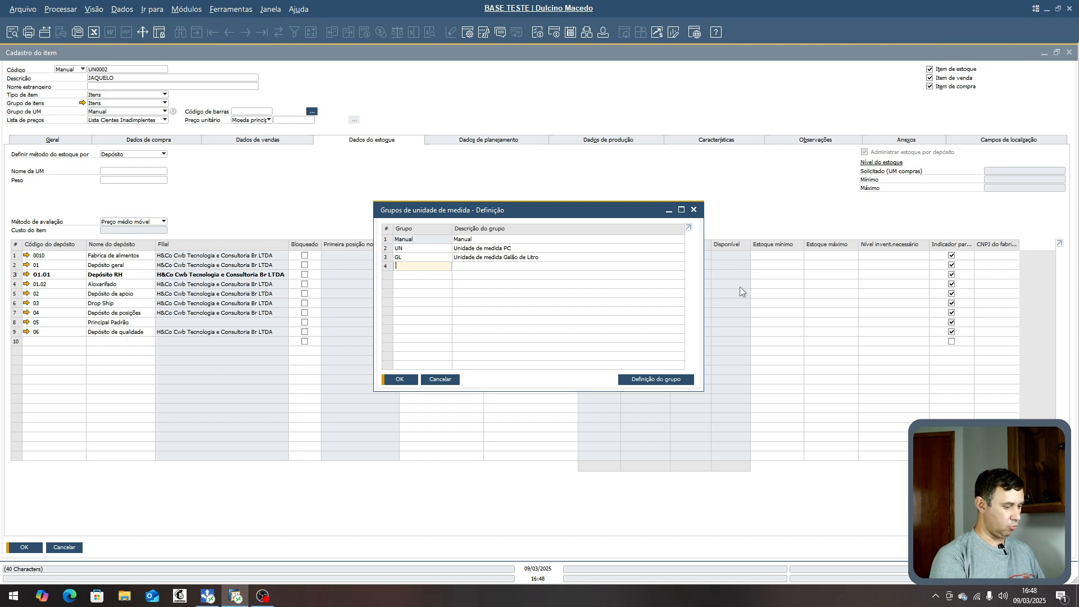
pyautogui.write('Unidade')
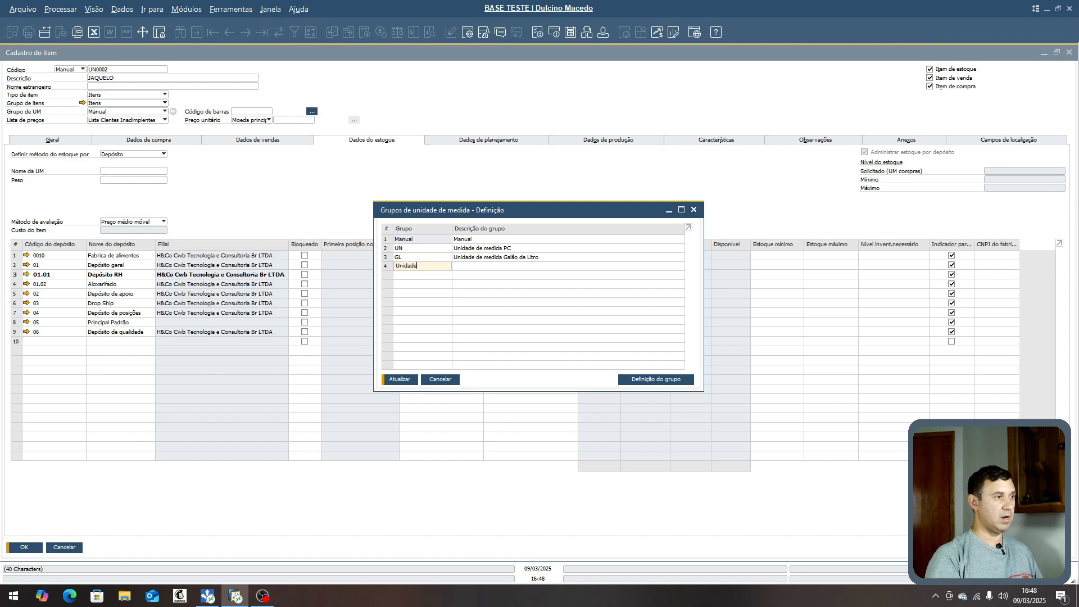
pyautogui.hotkey('shift', 'Home')
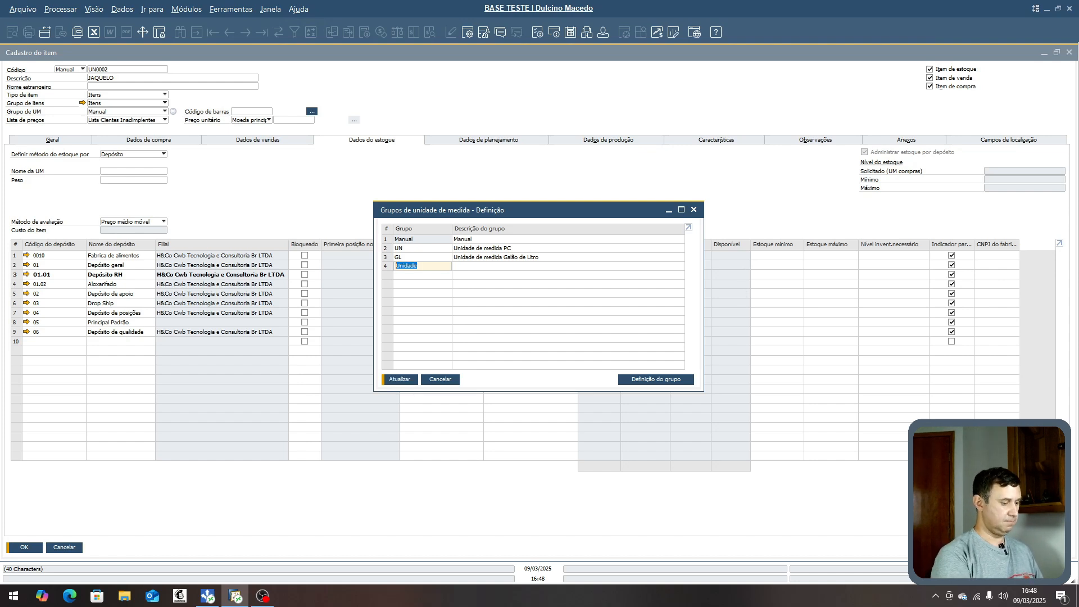
pyautogui.write('U')
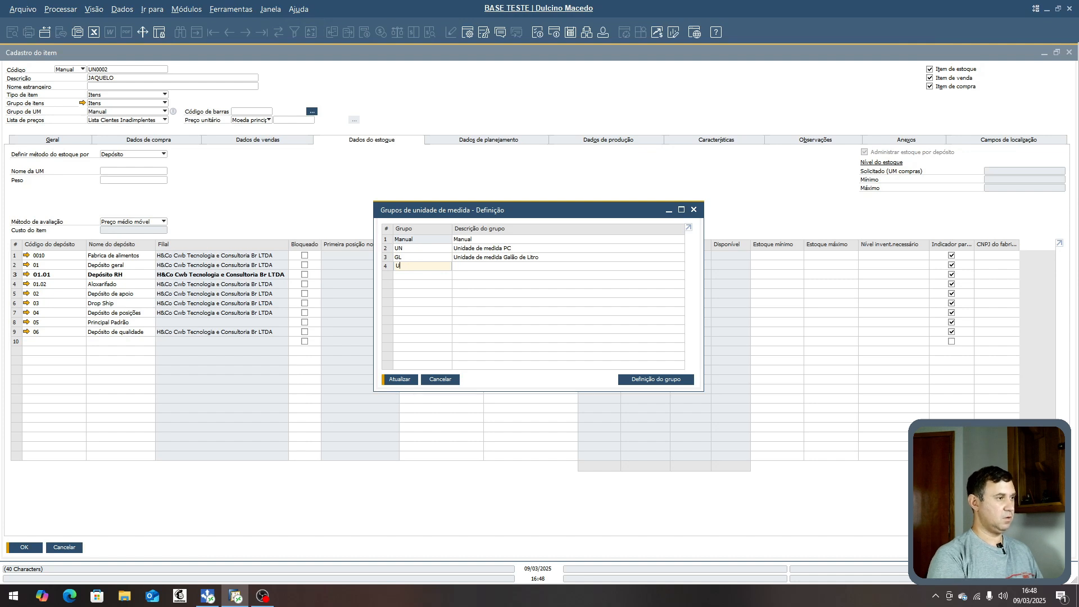
pyautogui.write('Nidade')
pyautogui.press('Tab')
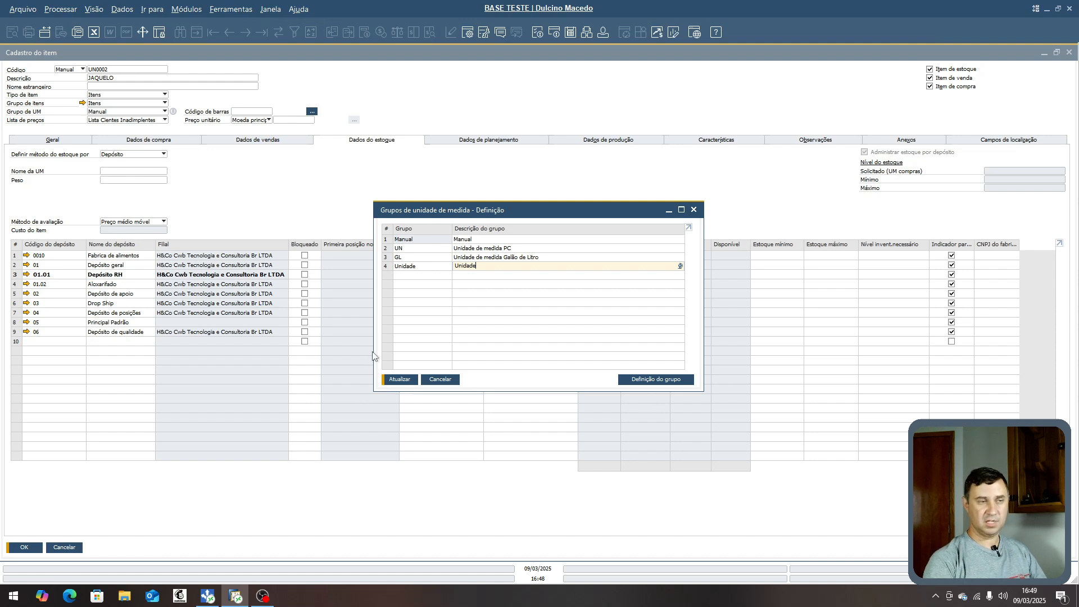
pyautogui.click(655, 380)
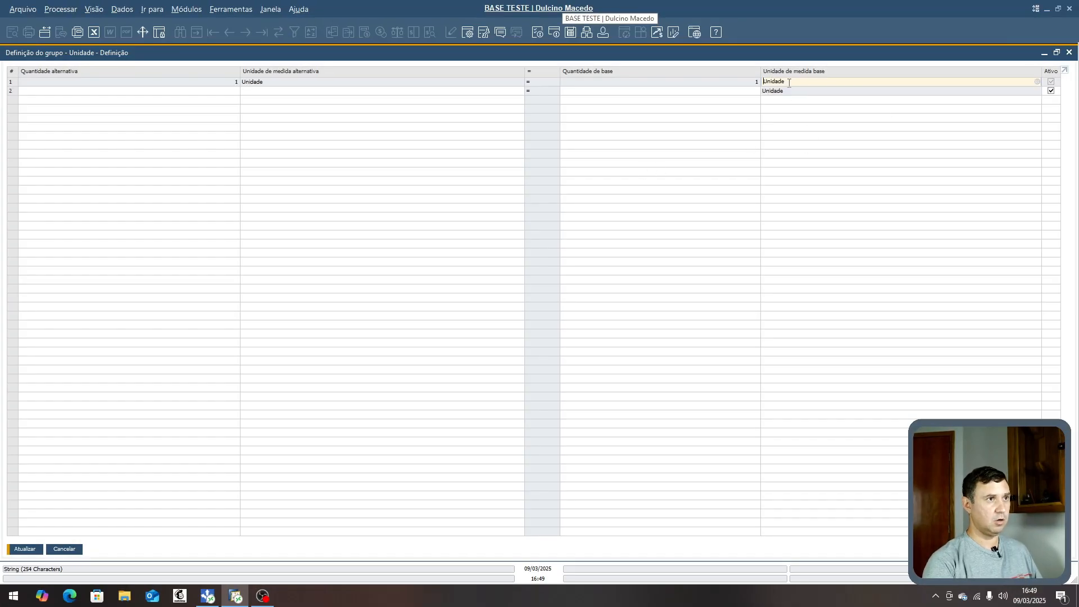
# - Define the alternative unit 1 Caixa as equal to 30 Unidade in the group
pyautogui.press('Tab')
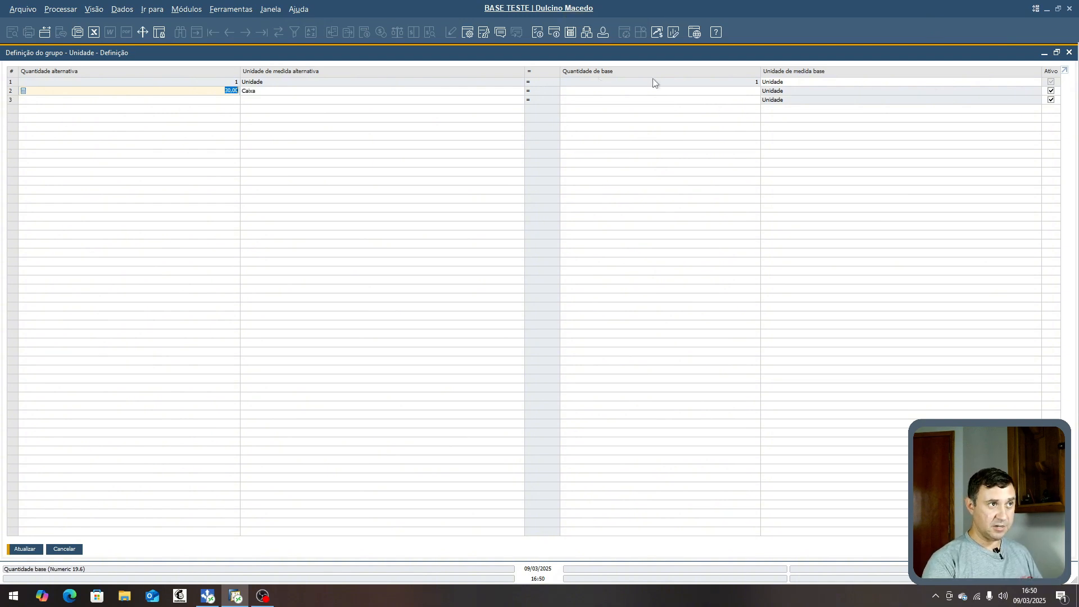
pyautogui.rightClick(10, 92)
pyautogui.click(25, 100)
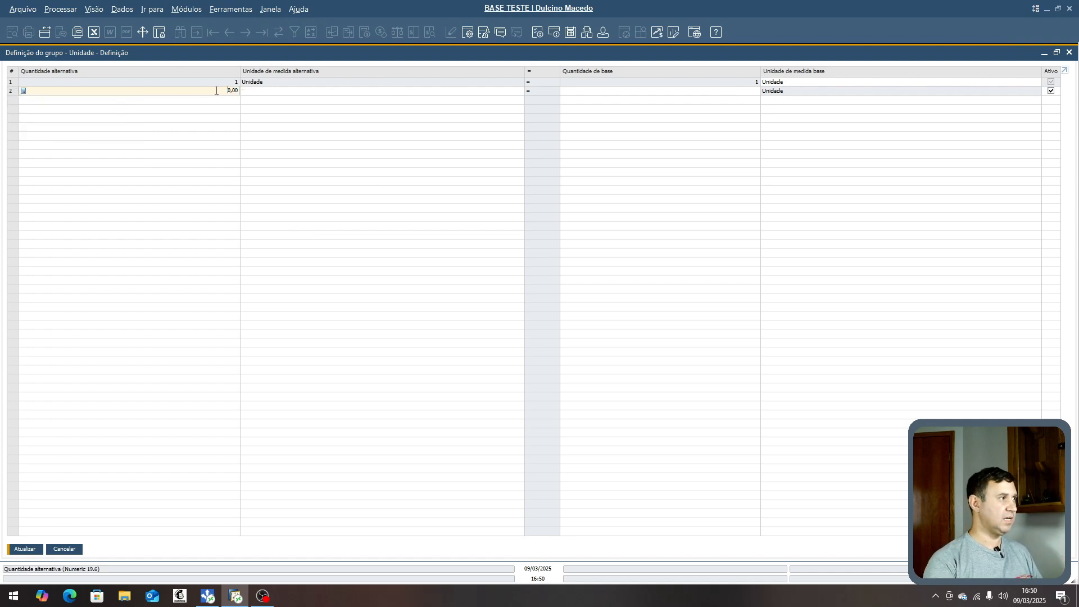
pyautogui.doubleClick(218, 90)
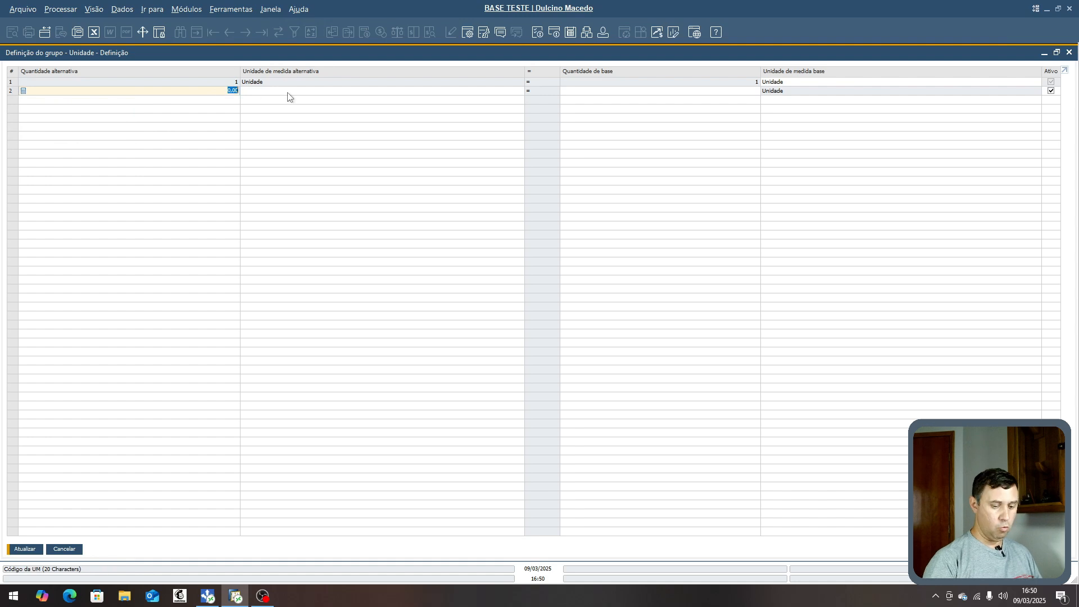
pyautogui.write('1')
pyautogui.click(288, 93)
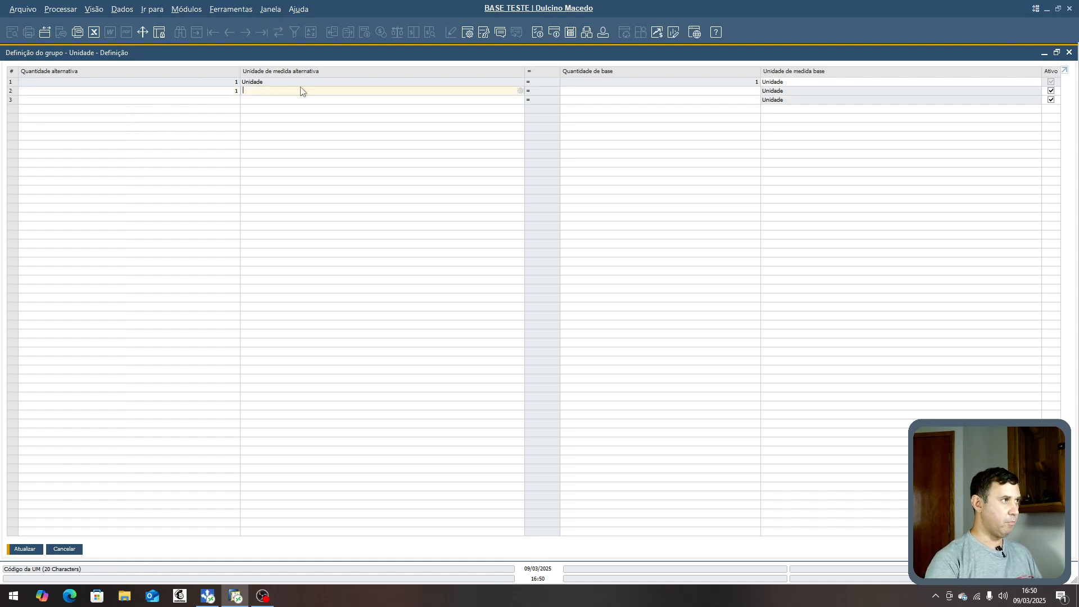
pyautogui.press('Tab')
pyautogui.doubleClick(432, 277)
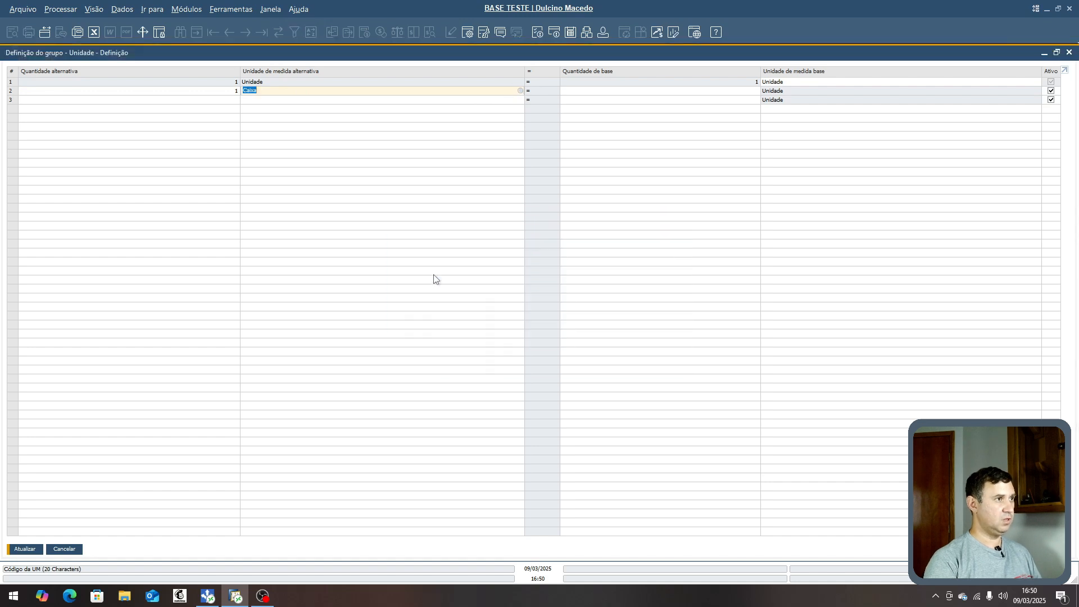
pyautogui.click(578, 90)
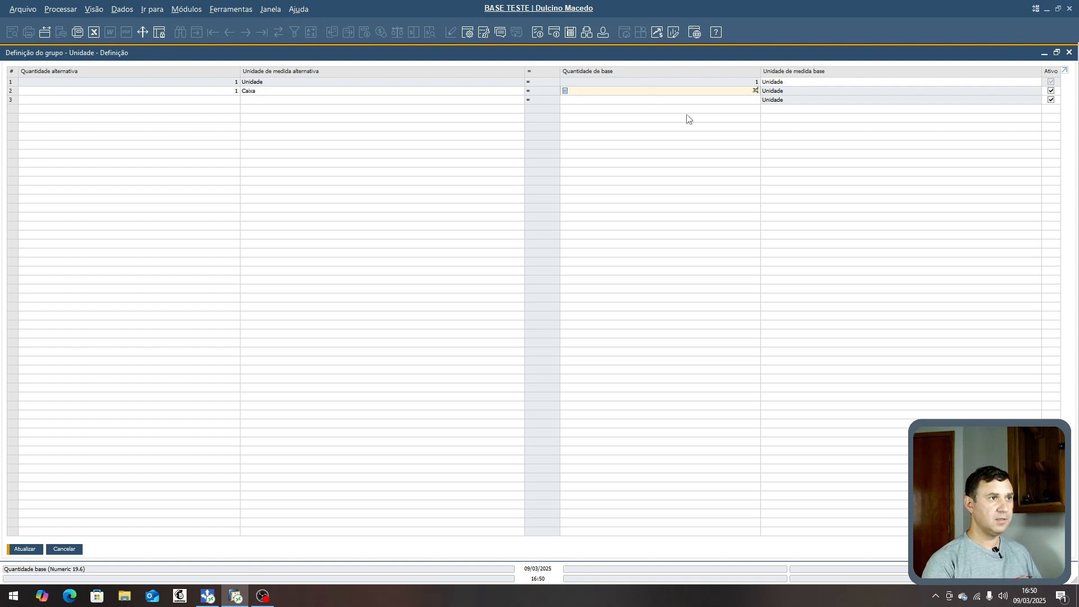
pyautogui.press('Tab')
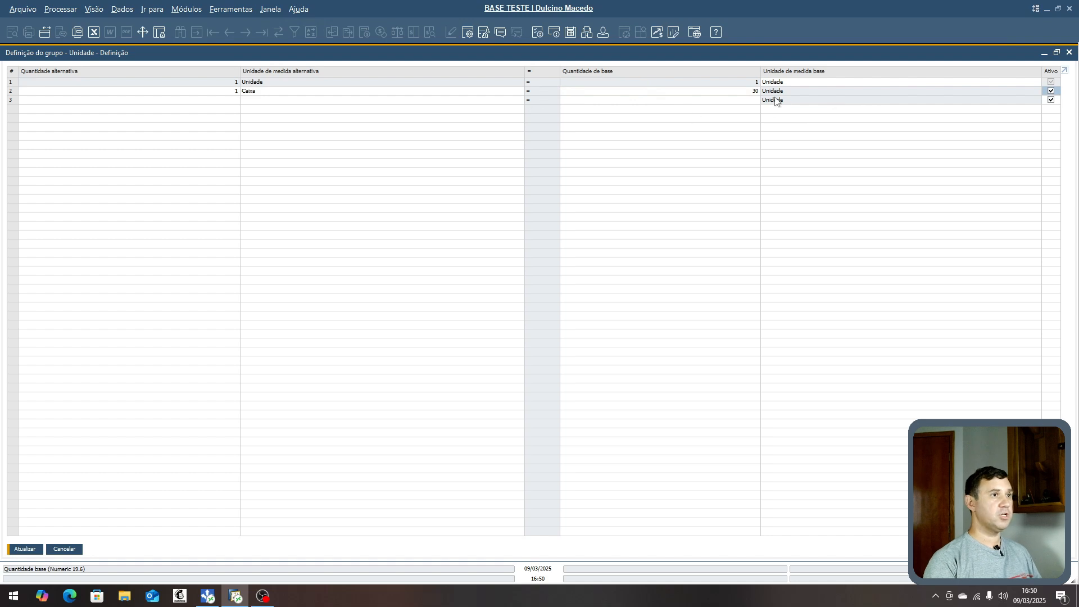
# - Add the alternative unit 1 Pallet as equal to 120 Unidade in the group
pyautogui.click(103, 100)
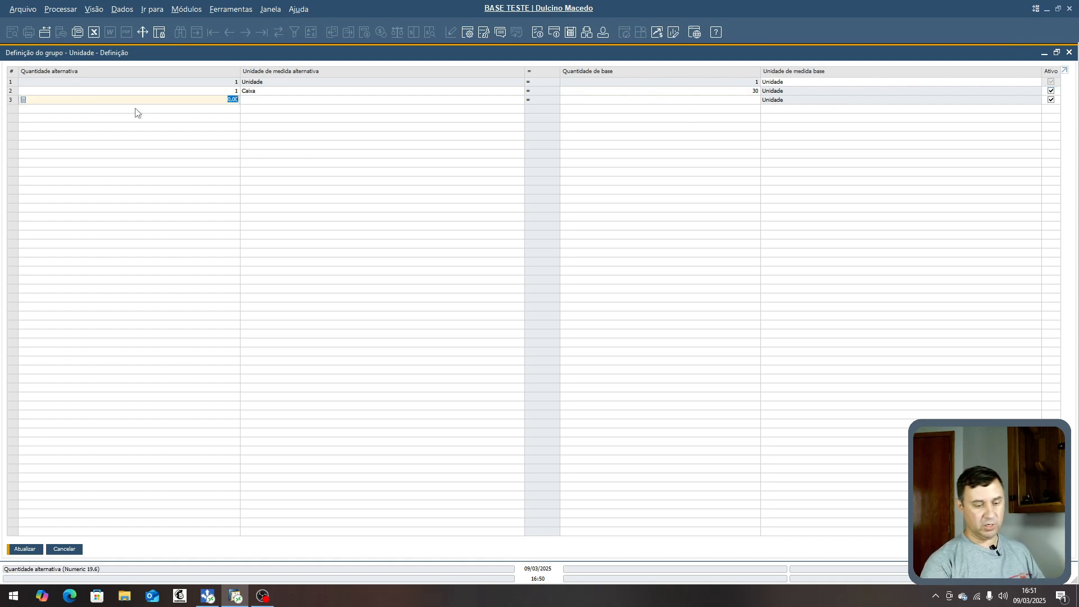
pyautogui.write('1')
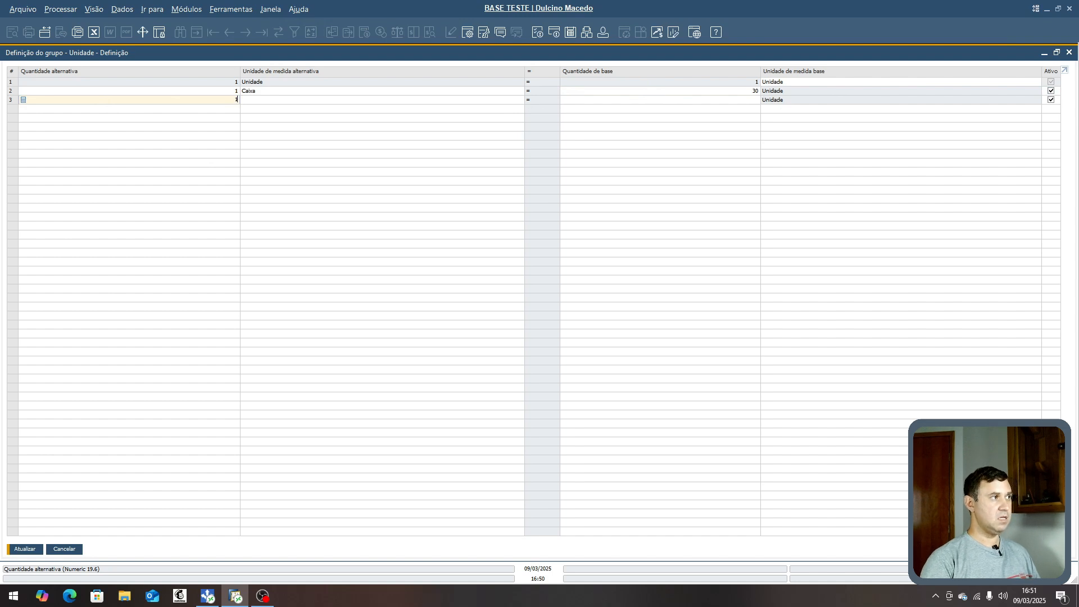
pyautogui.press('Tab')
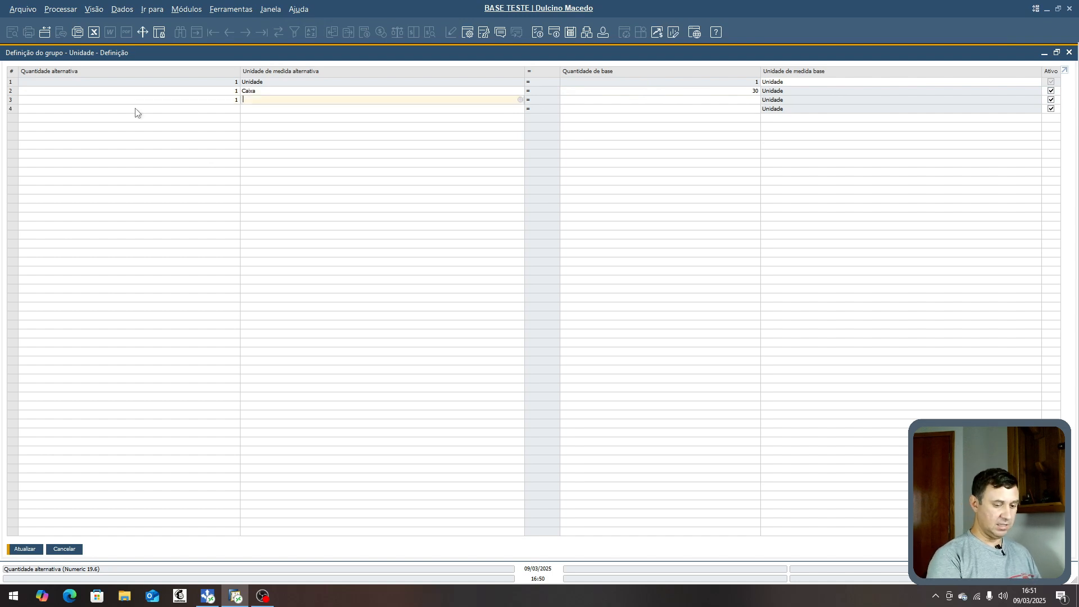
pyautogui.click(521, 100)
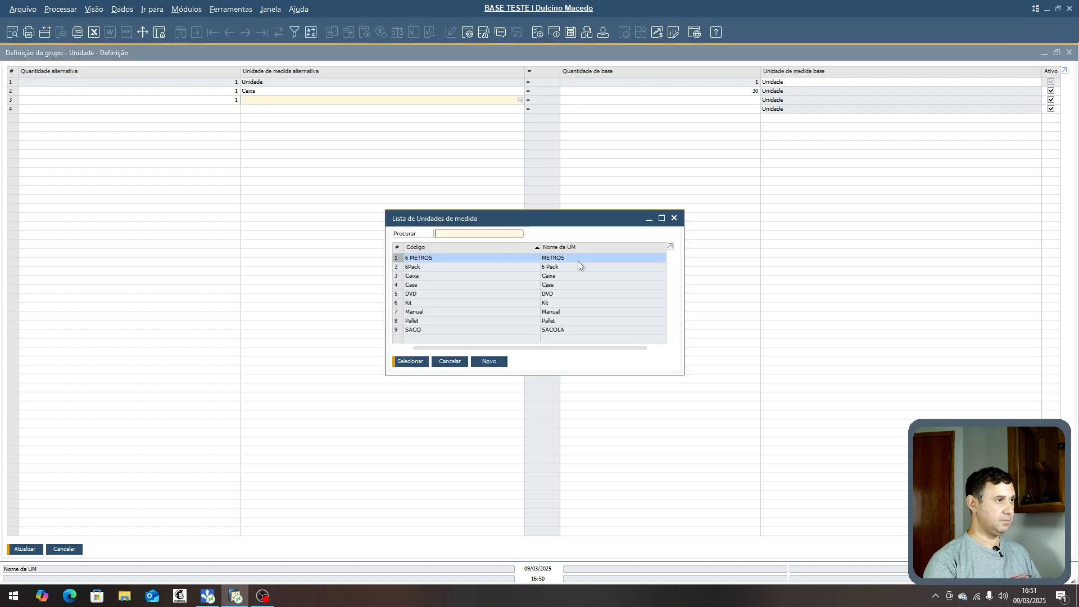
pyautogui.click(411, 322)
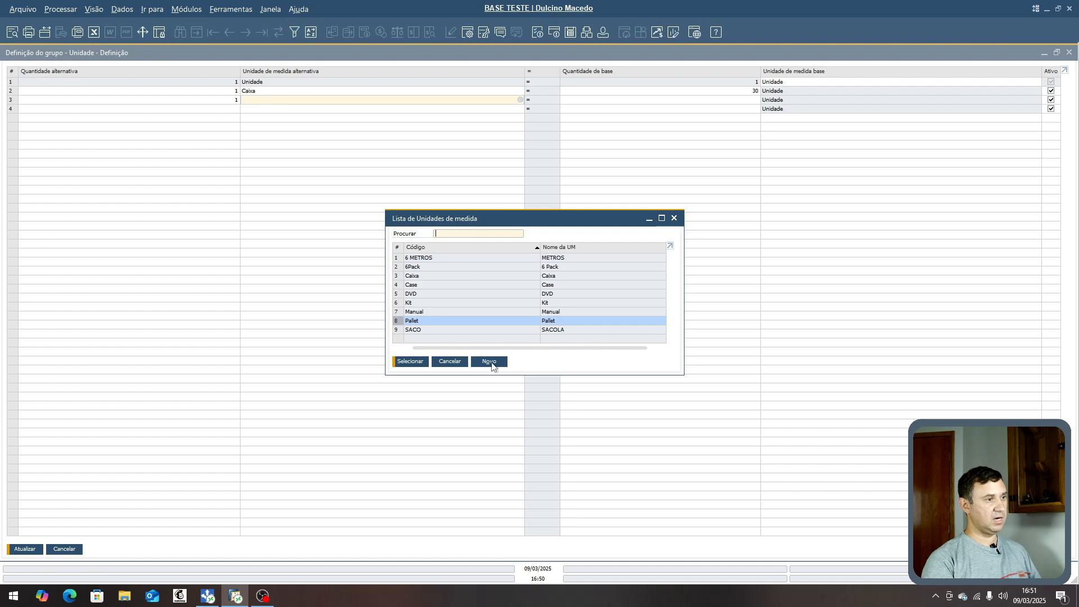
pyautogui.doubleClick(414, 325)
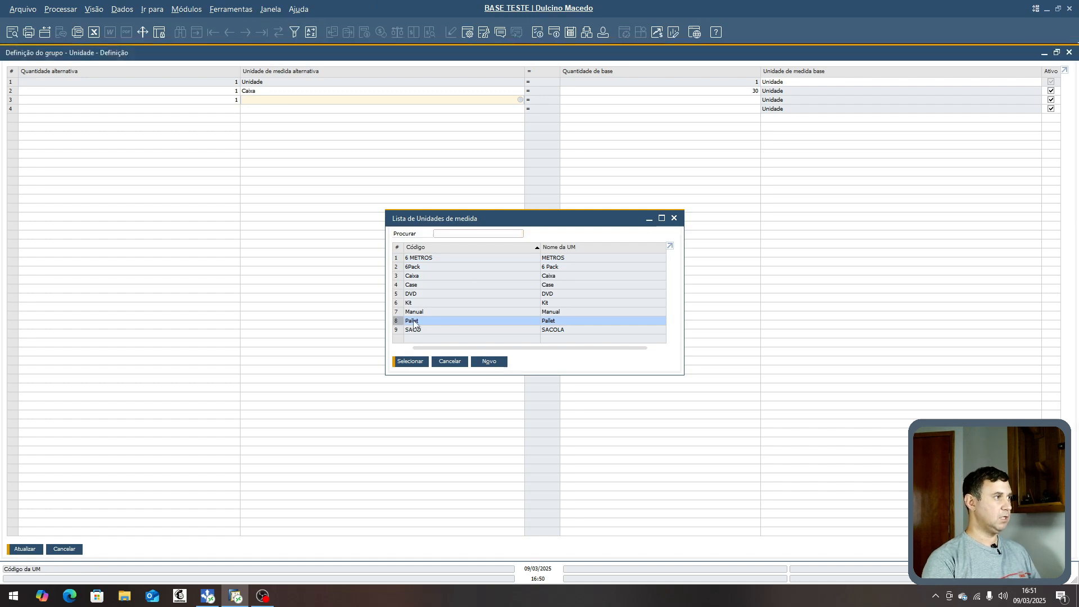
pyautogui.click(578, 102)
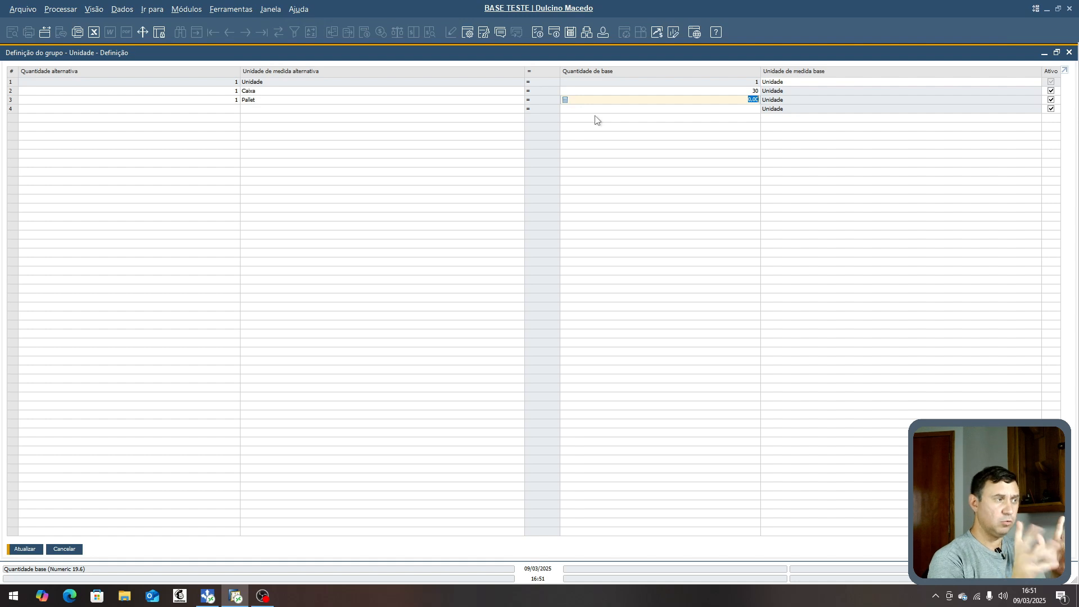
pyautogui.write('120')
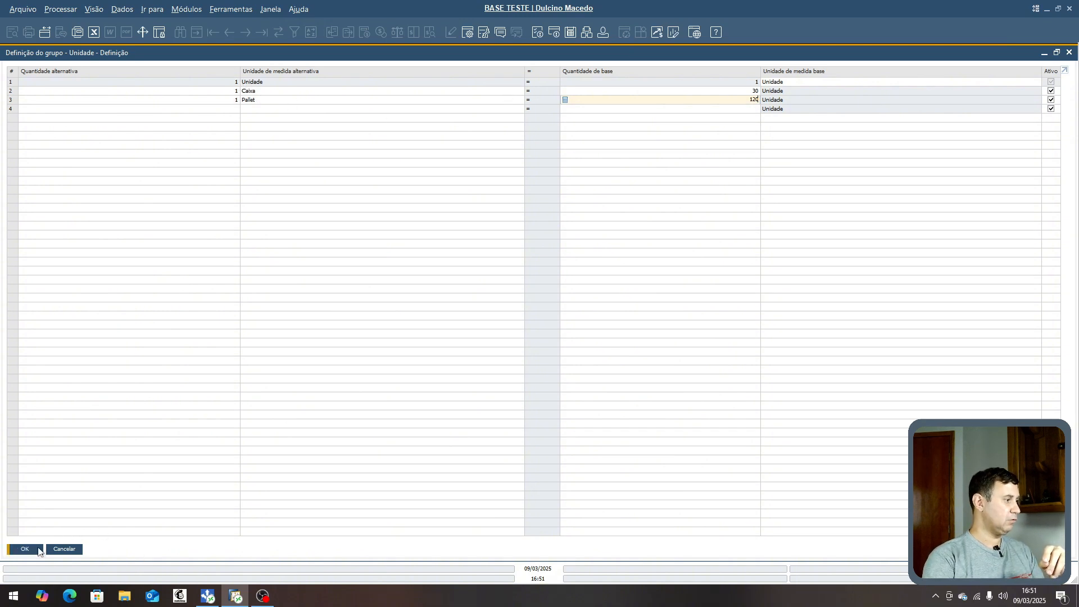
# - Save the group definition and assign the Unidade group to the item, accepting the UoM change warning
pyautogui.click(38, 551)
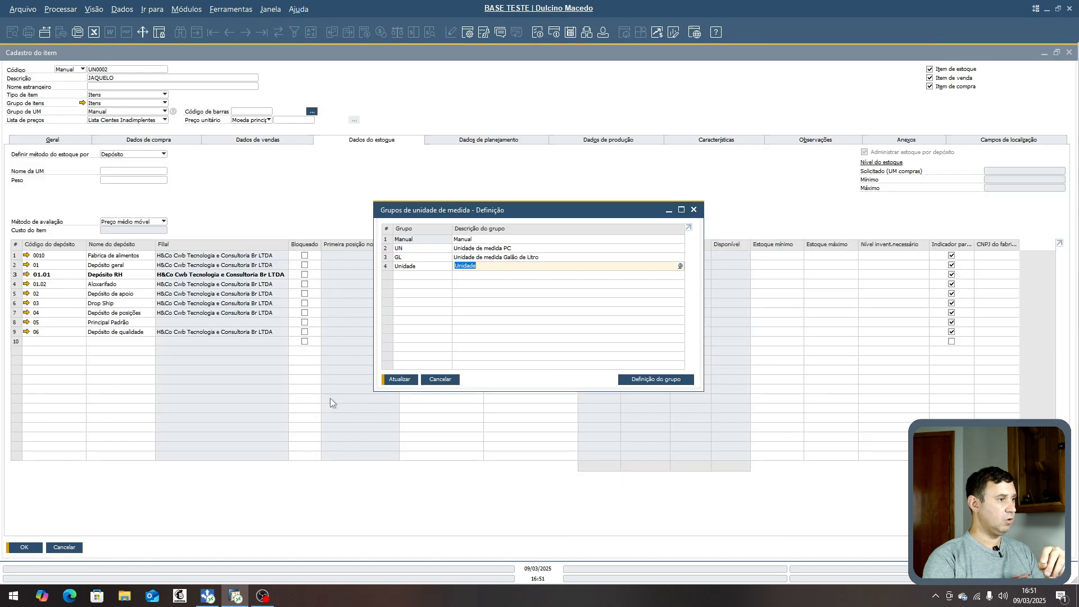
pyautogui.click(400, 380)
pyautogui.click(433, 314)
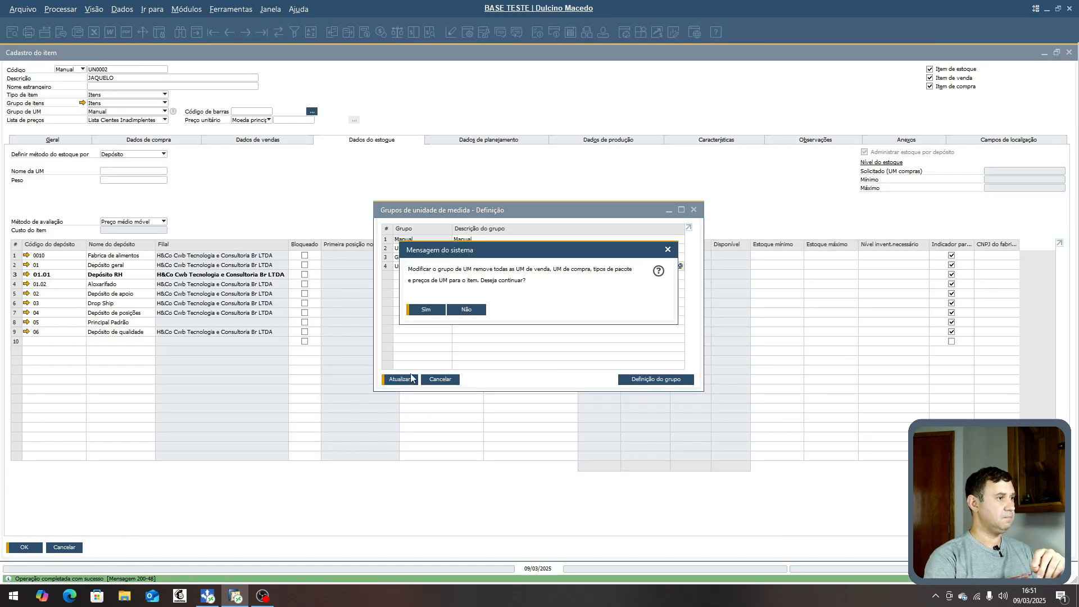
pyautogui.click(436, 314)
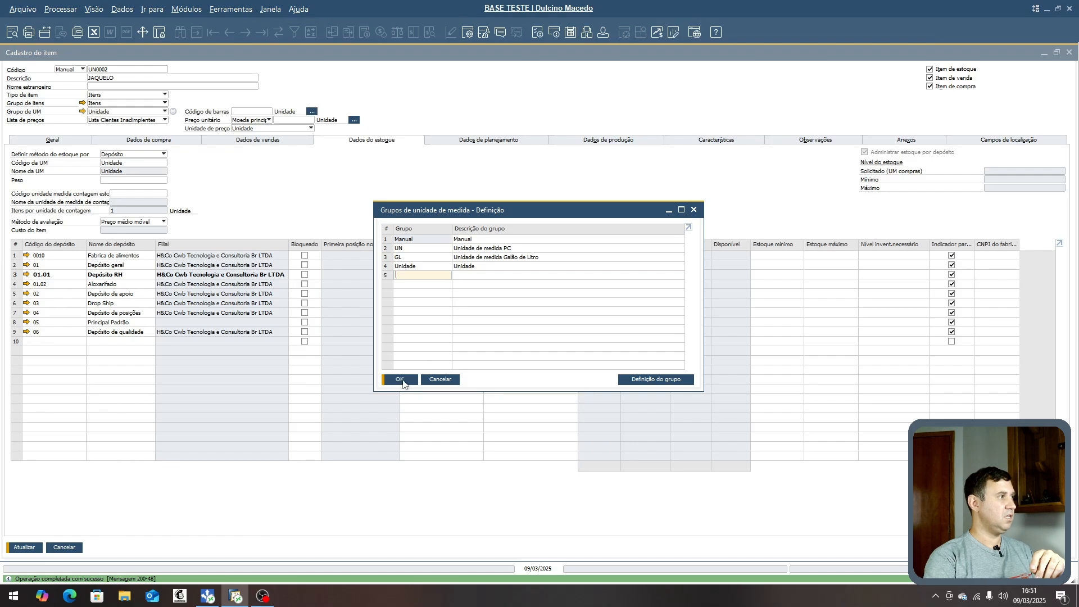
pyautogui.click(400, 380)
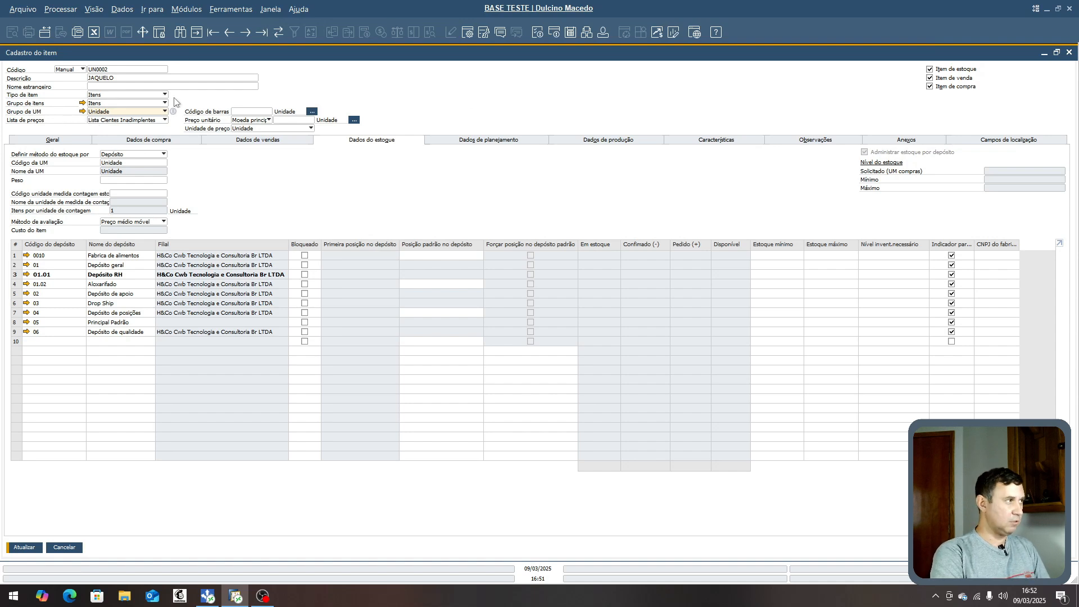
# - Set Pallet as the default purchase unit of measure for the item after reviewing the group's units
pyautogui.click(136, 141)
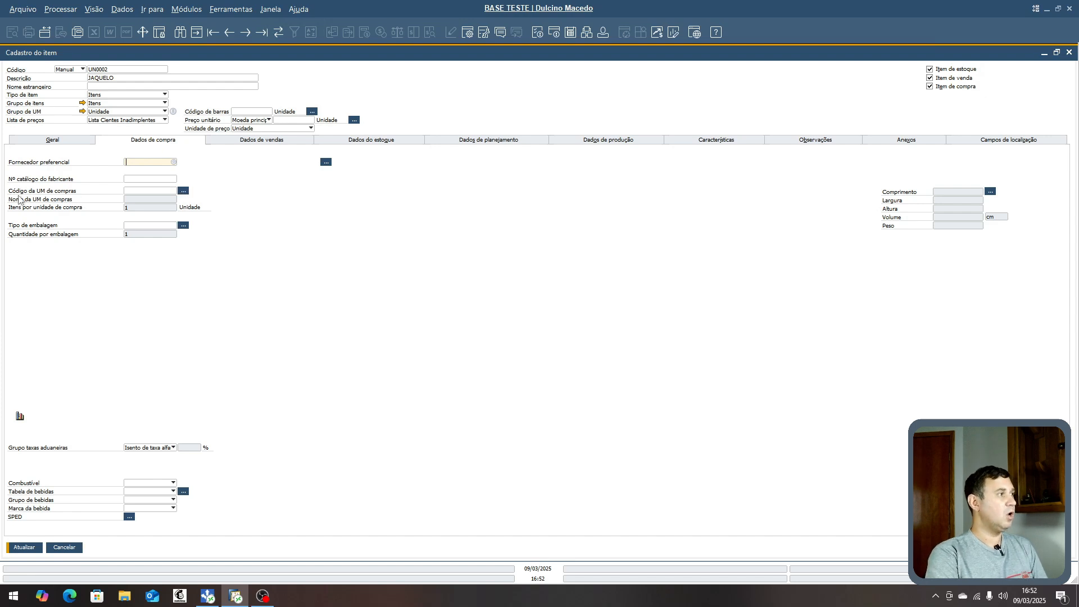
pyautogui.click(183, 193)
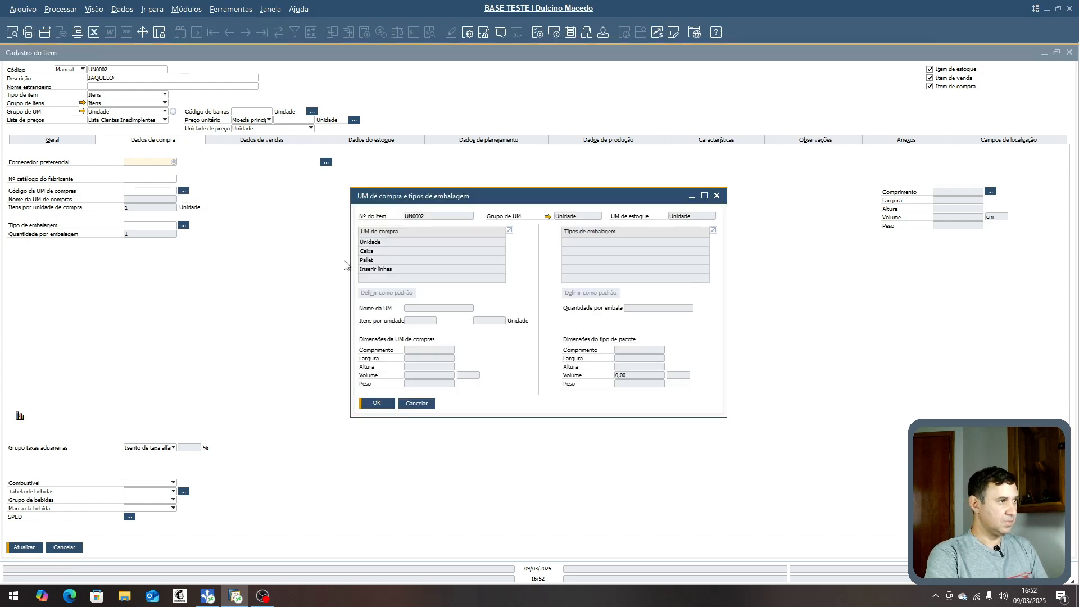
pyautogui.click(382, 244)
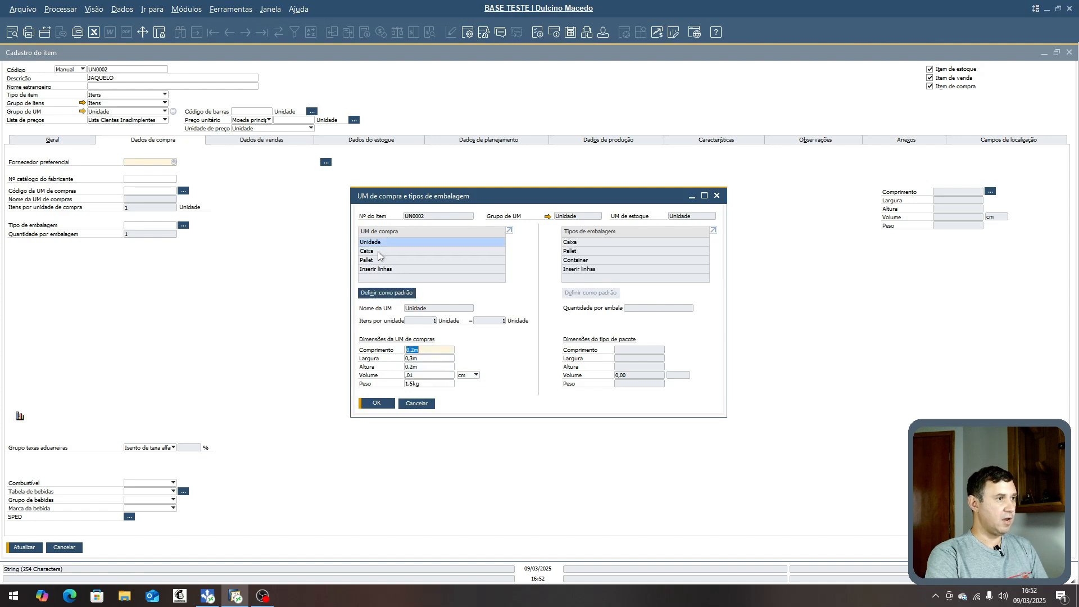
pyautogui.click(379, 252)
pyautogui.click(380, 260)
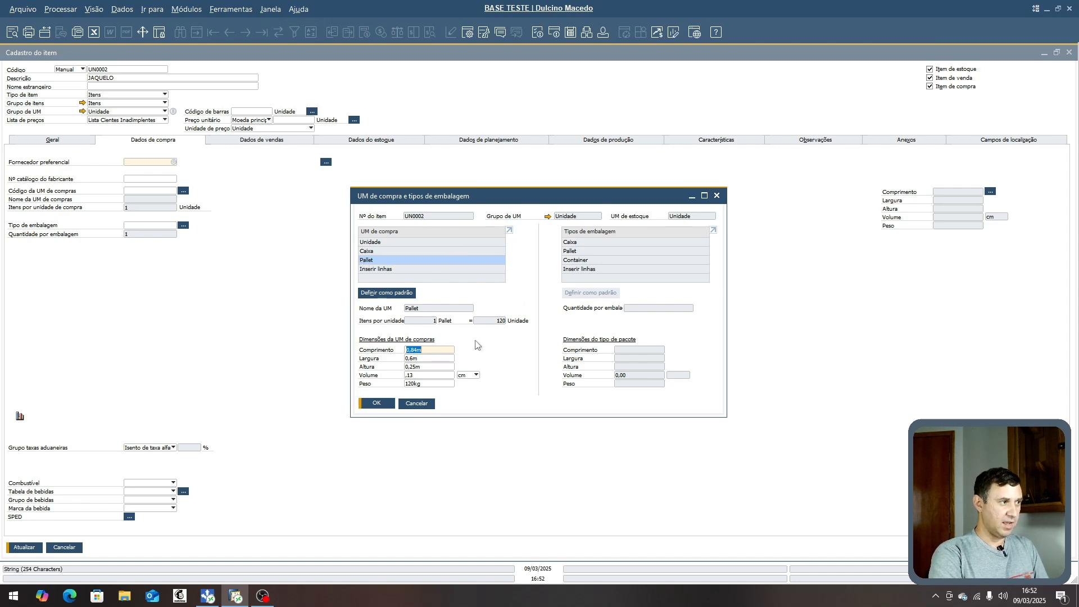
pyautogui.click(386, 296)
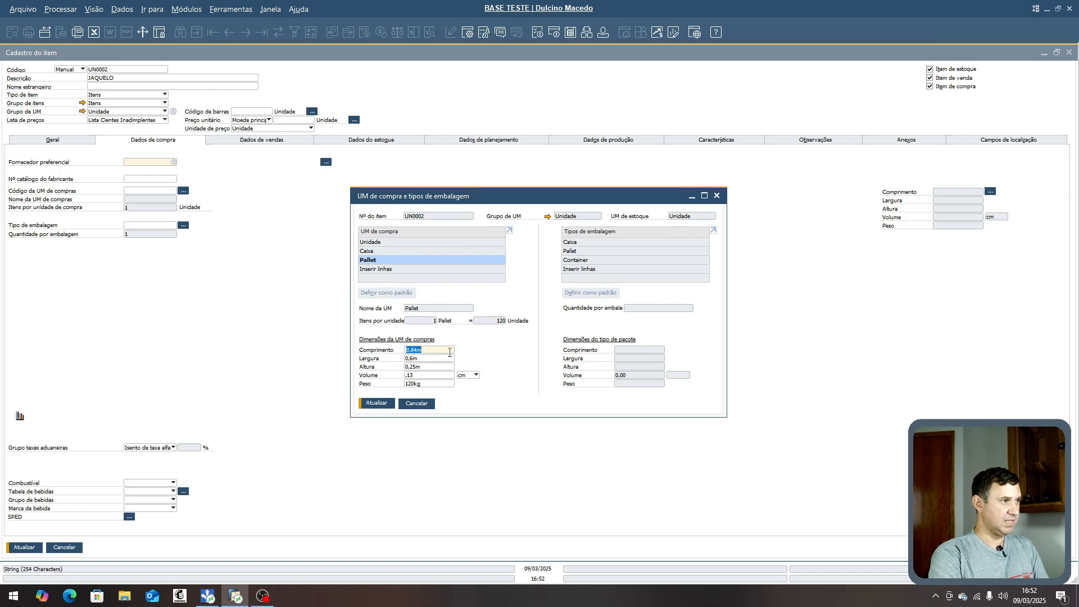
pyautogui.click(377, 403)
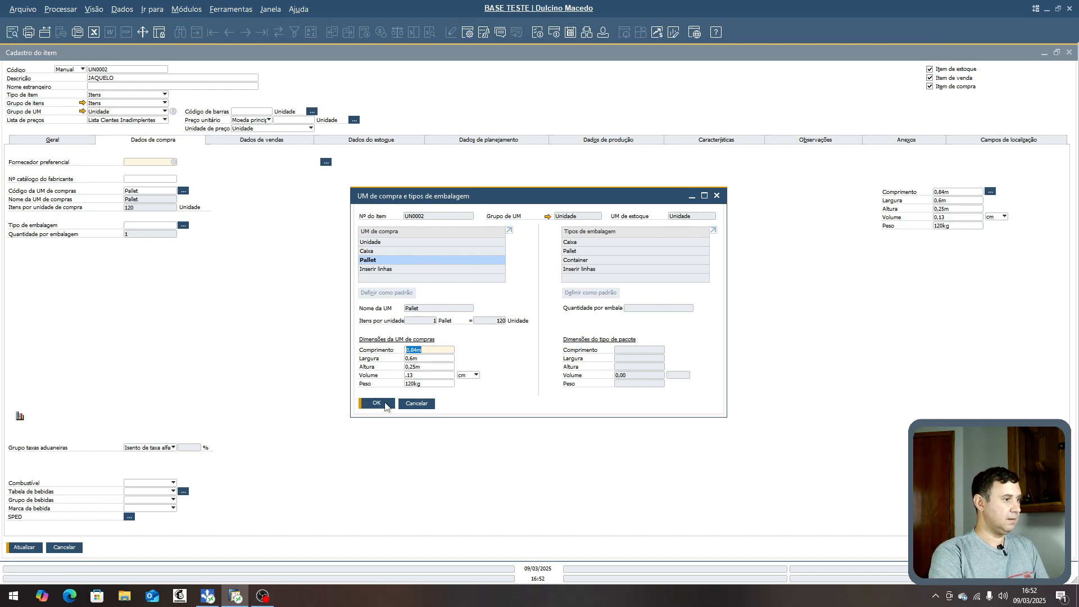
pyautogui.click(381, 404)
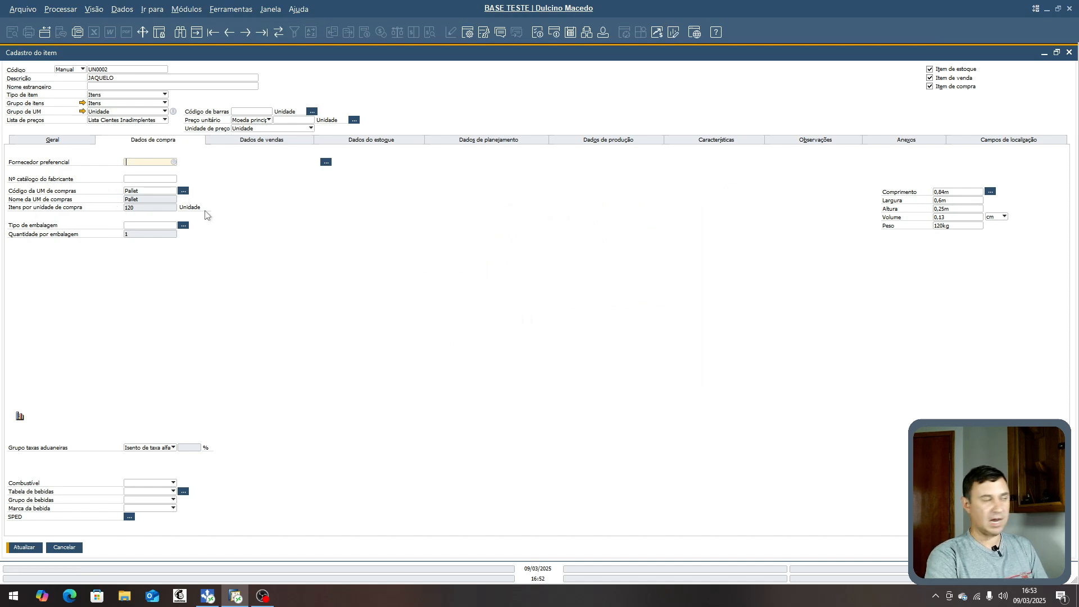
# - Review the item's inventory unit of measure and update the item record
pyautogui.click(382, 144)
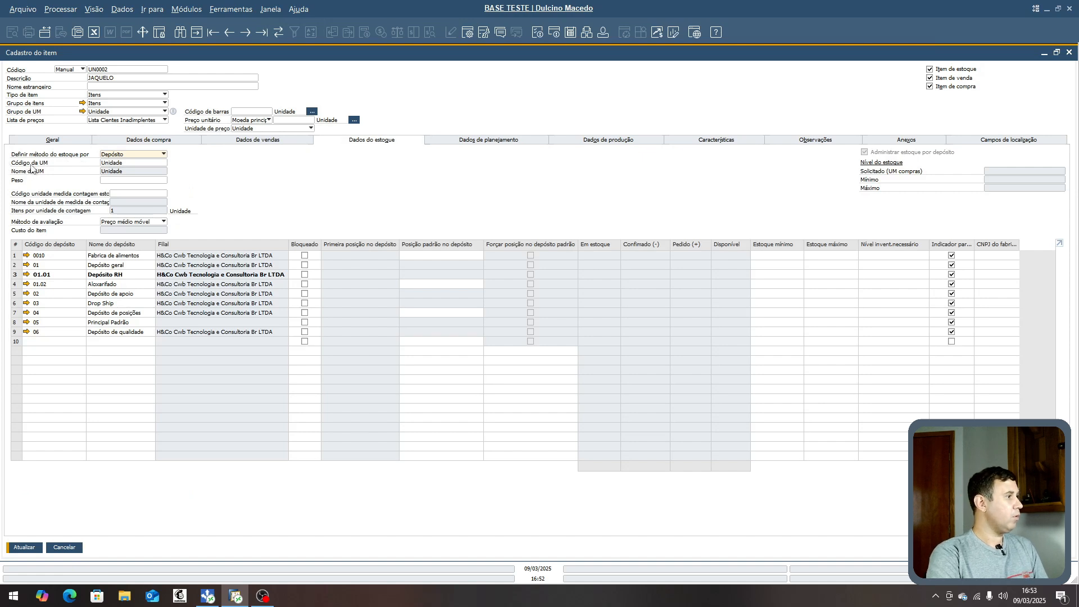
pyautogui.click(152, 164)
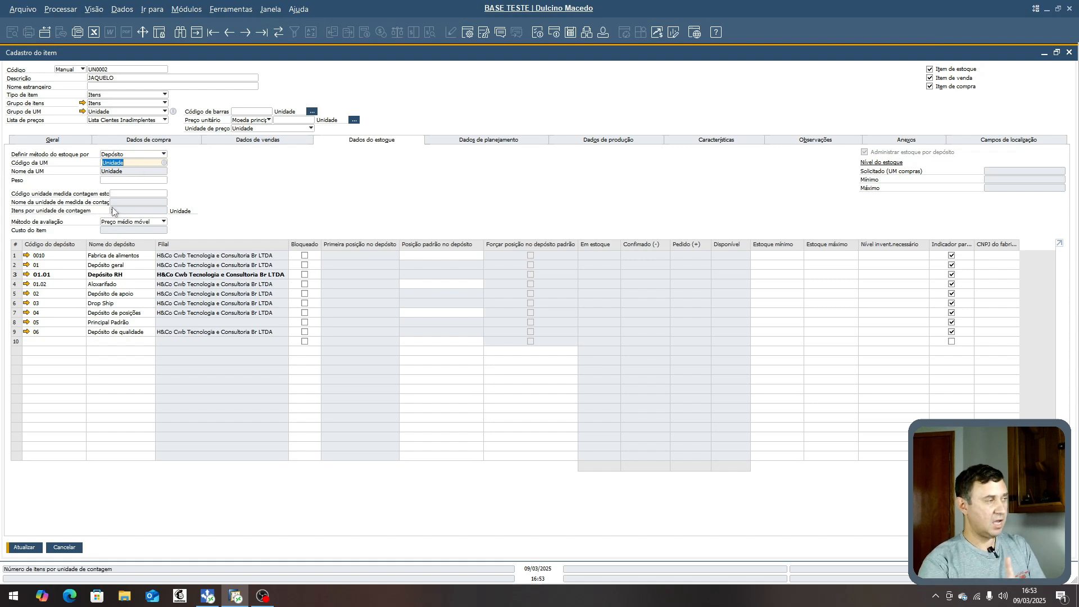
pyautogui.click(150, 141)
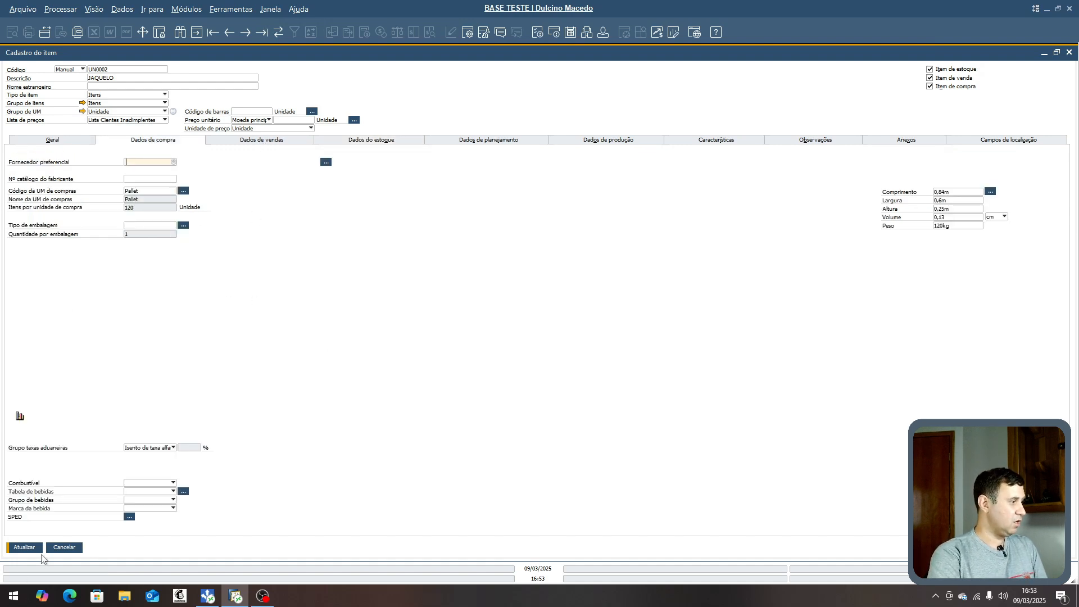
pyautogui.click(25, 549)
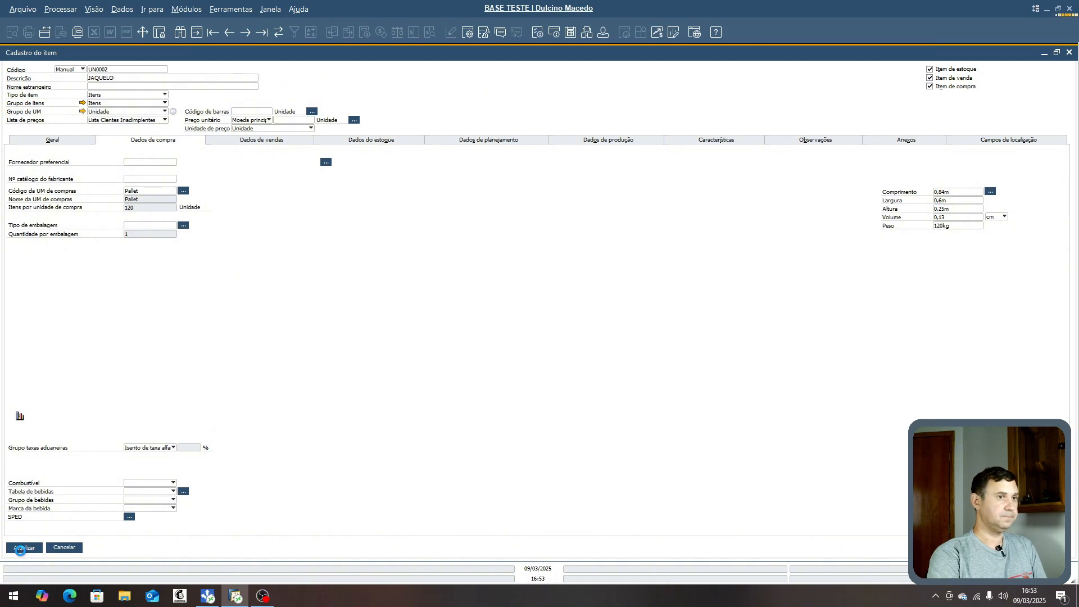
pyautogui.click(28, 548)
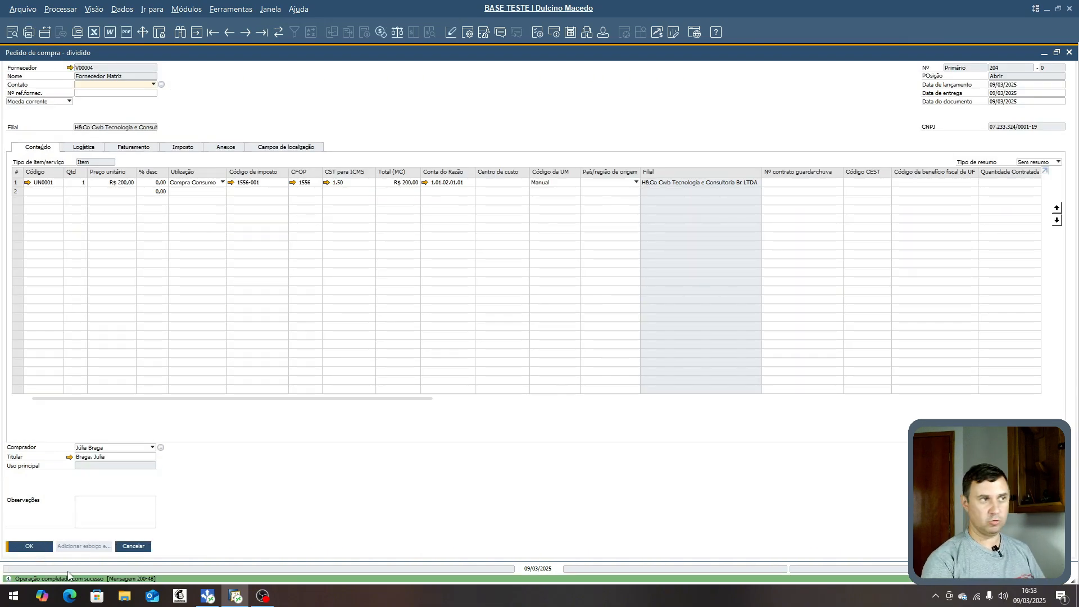
# - Add a purchase order line for item UN0002 with quantity 1, unit price 500,00 and usage Compra Consumo
pyautogui.click(32, 193)
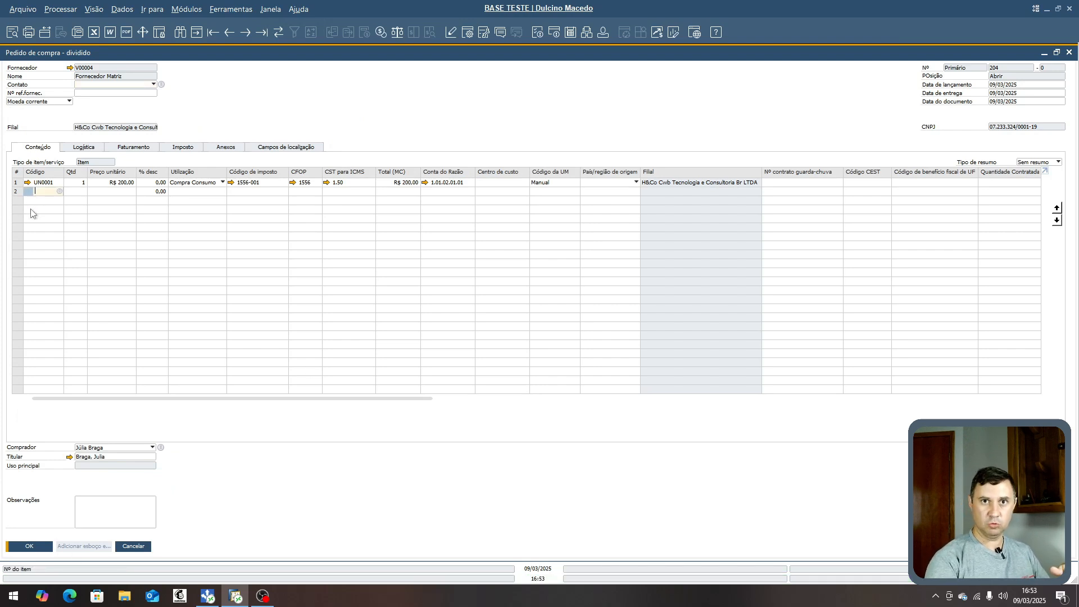
pyautogui.write('un')
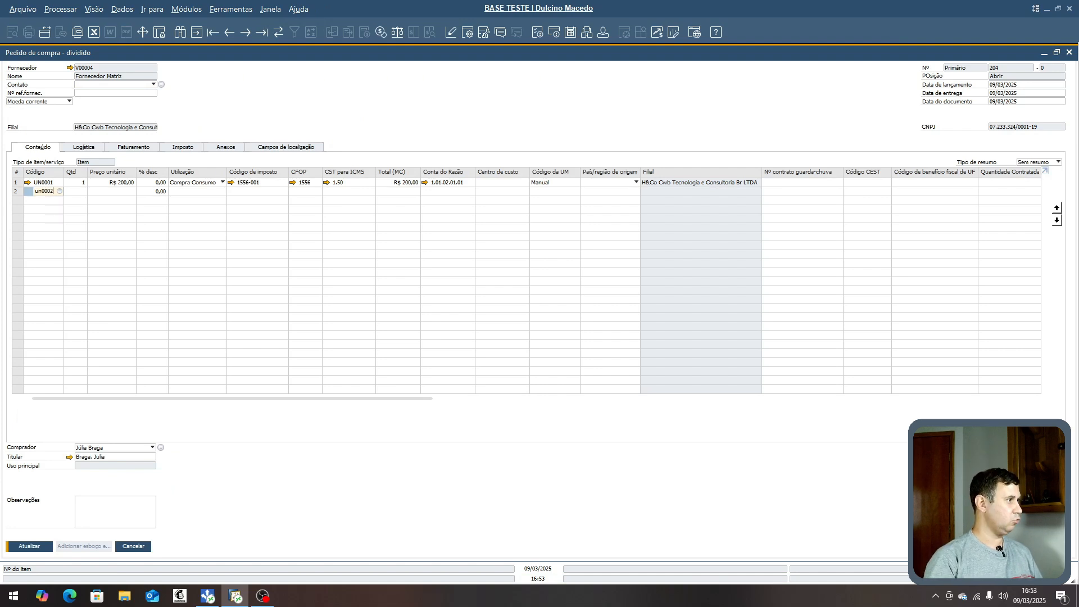
pyautogui.write('0002')
pyautogui.press('Tab')
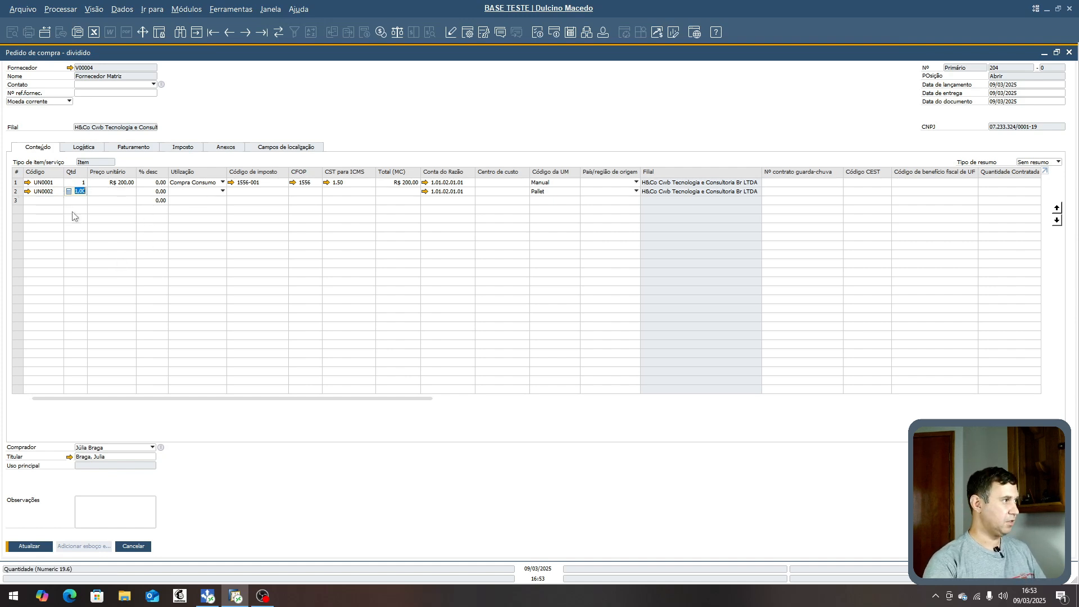
pyautogui.write('1')
pyautogui.press('Tab')
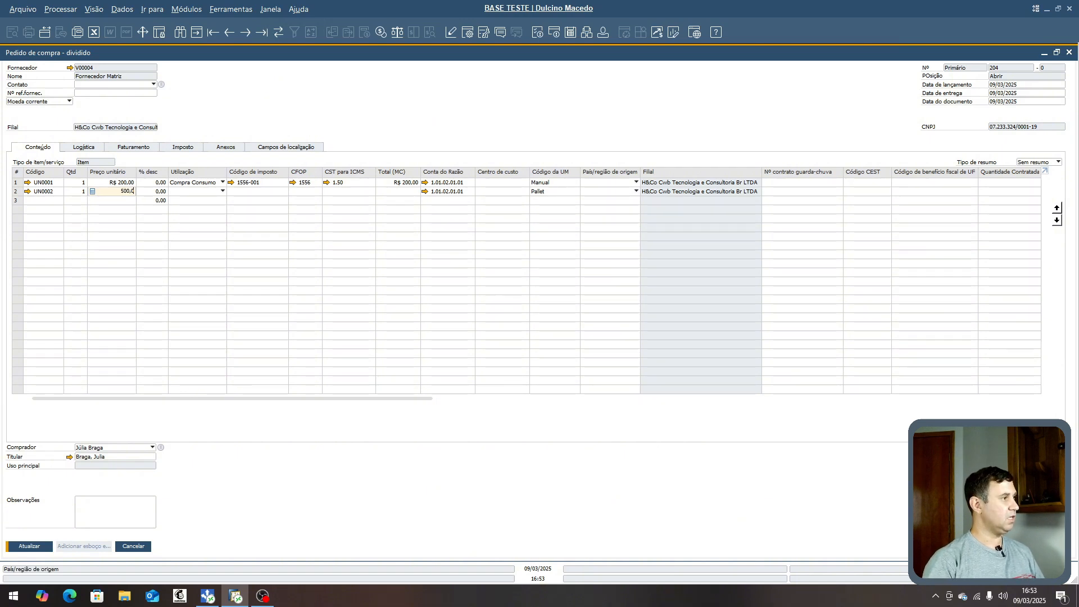
pyautogui.write('500,0')
pyautogui.press('Tab')
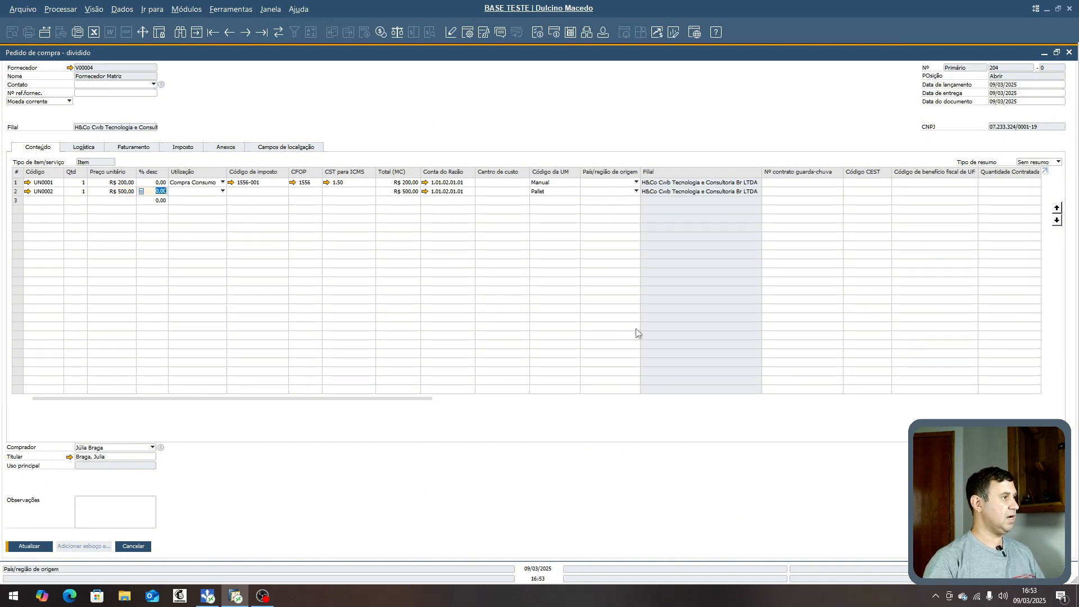
pyautogui.click(210, 194)
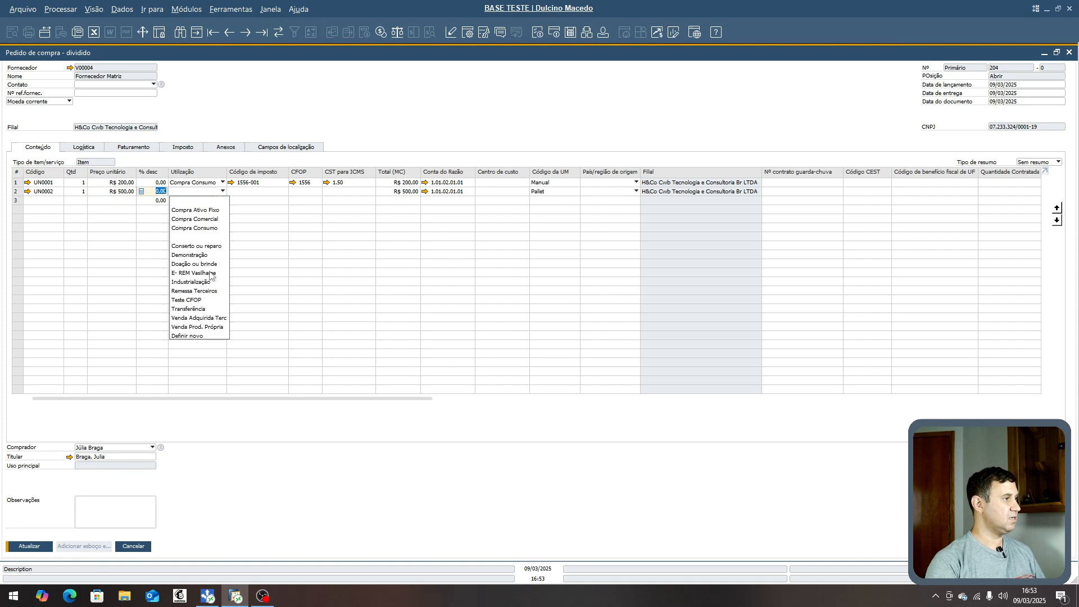
pyautogui.click(217, 229)
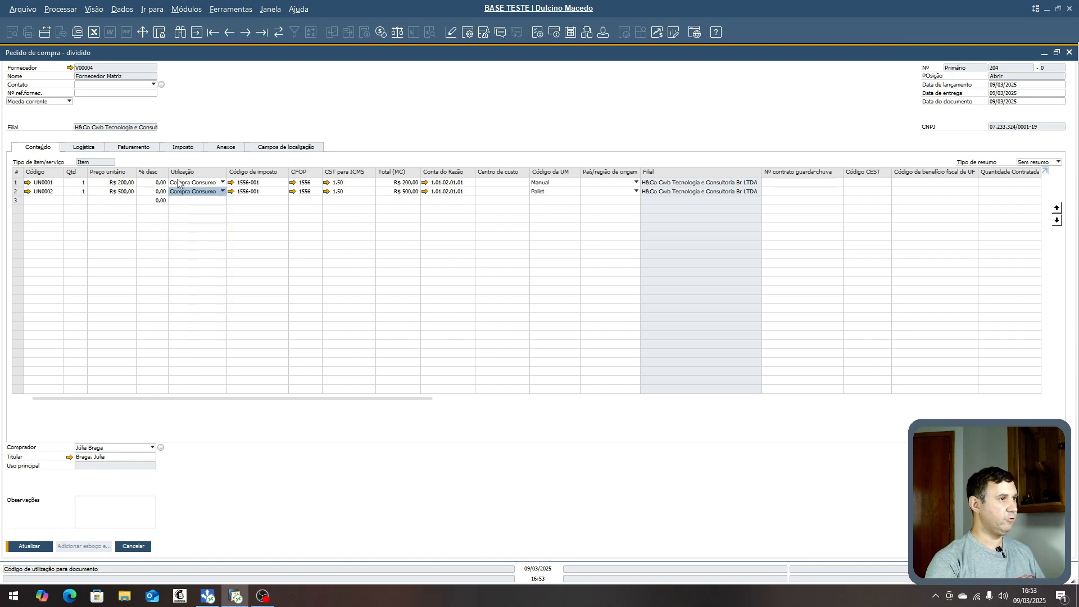
# - Try the Caixa and Unidade UoM codes on the new line, then set it to Pallet and update the purchase order
pyautogui.click(554, 193)
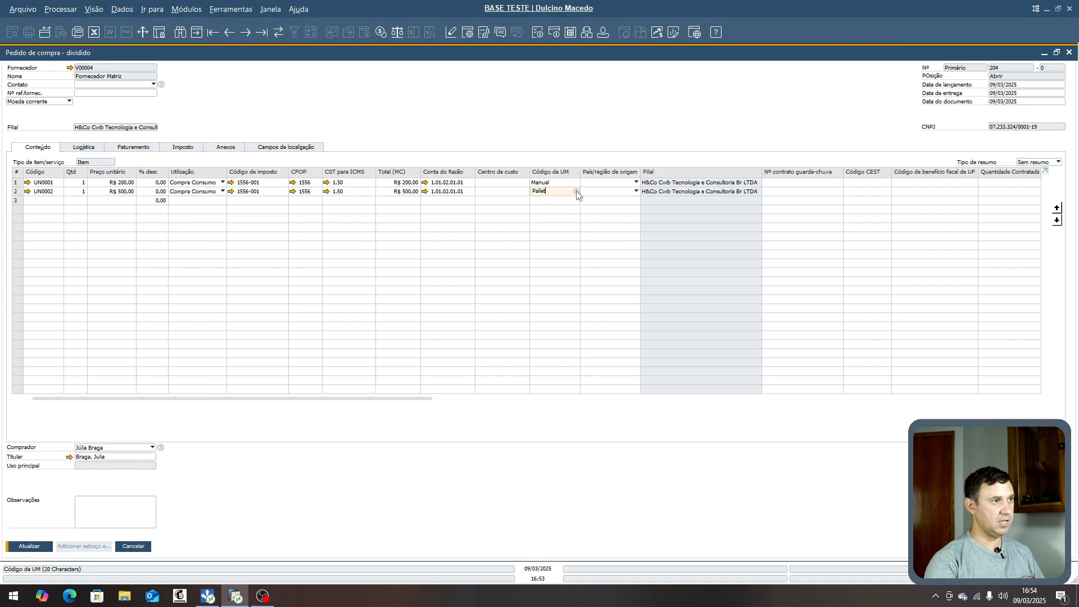
pyautogui.click(576, 192)
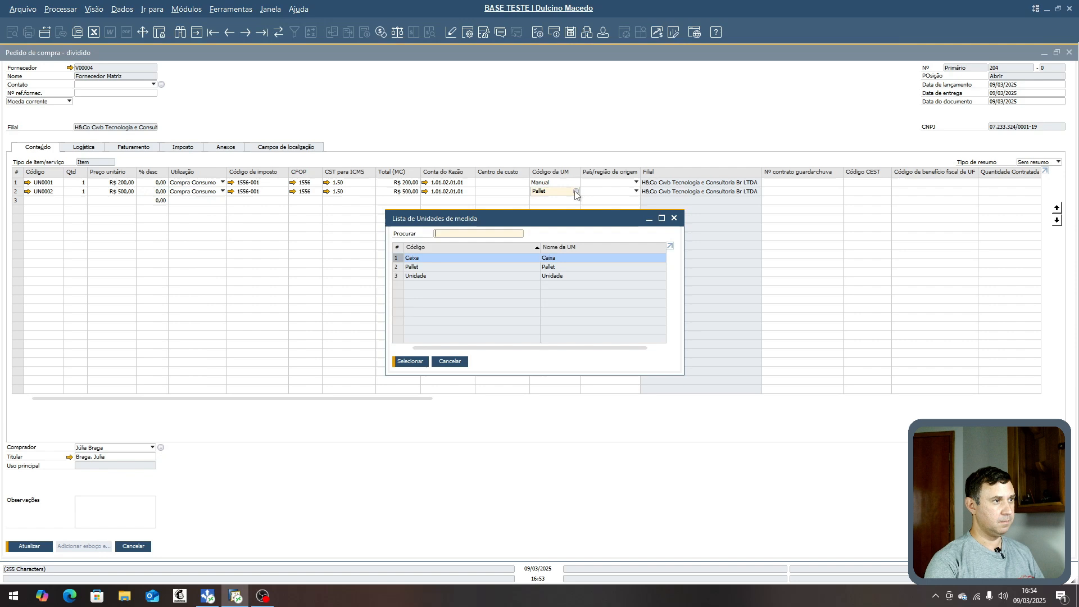
pyautogui.doubleClick(422, 260)
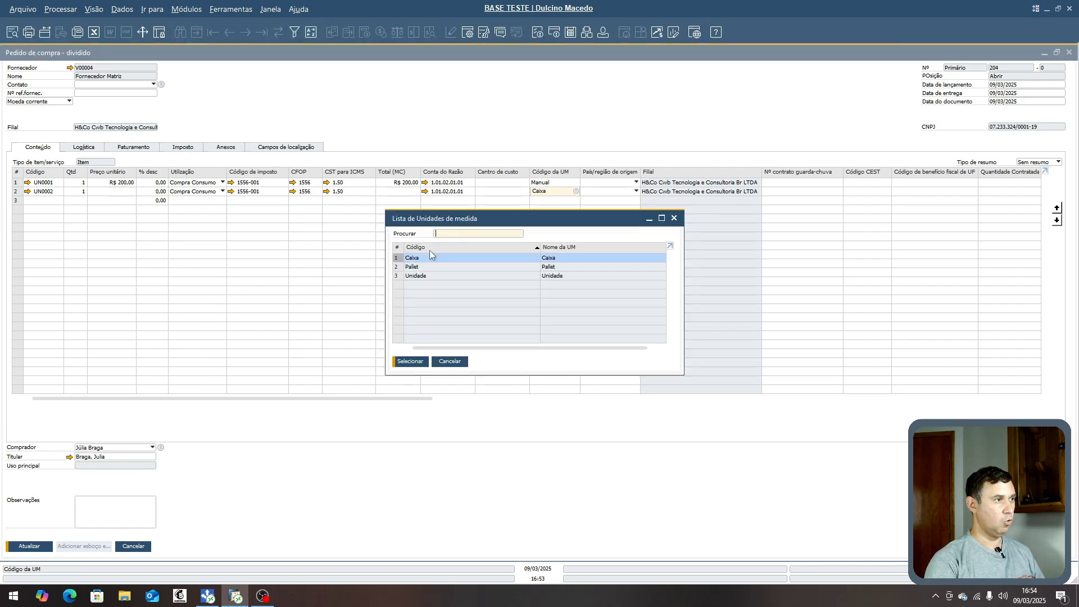
pyautogui.doubleClick(425, 276)
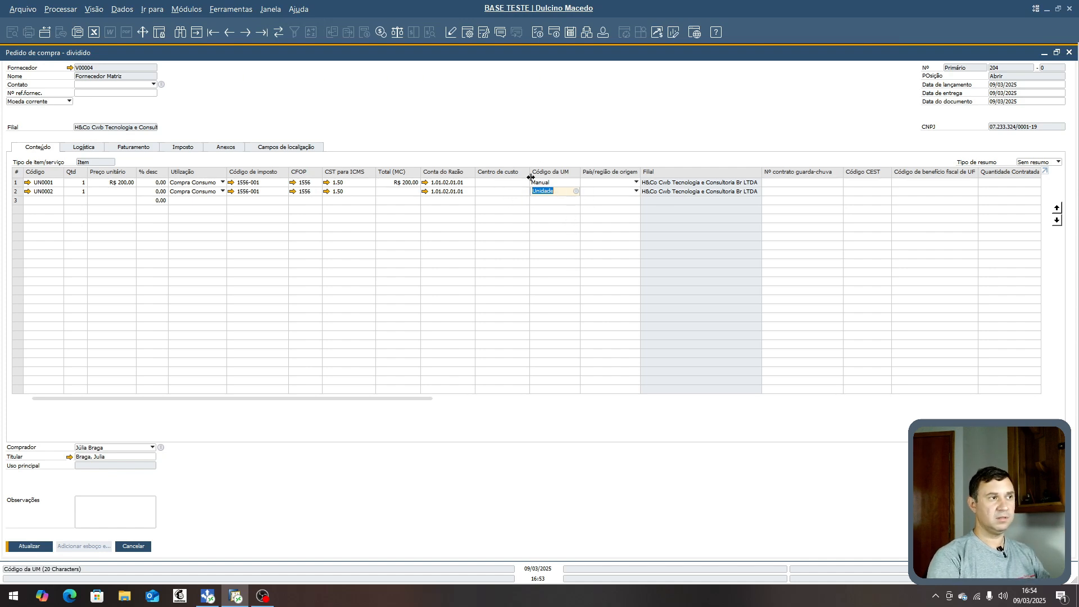
pyautogui.click(576, 192)
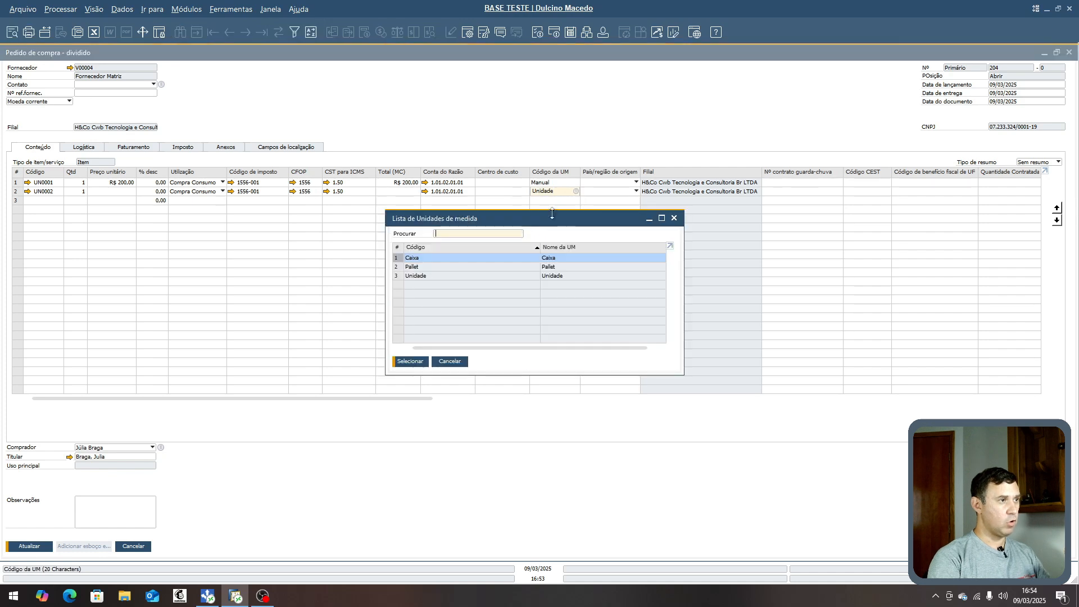
pyautogui.doubleClick(423, 268)
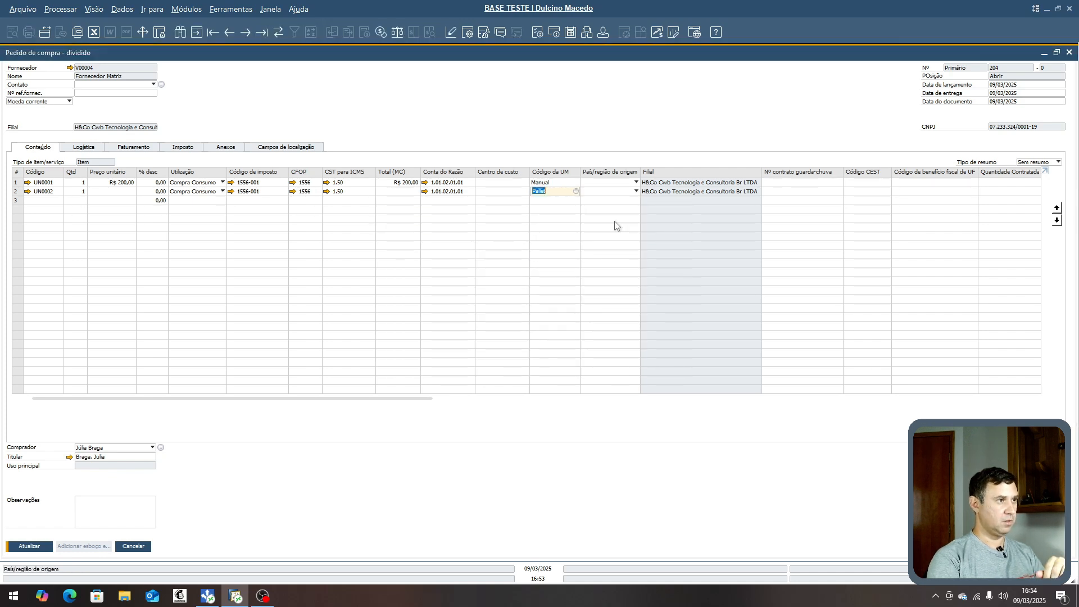
pyautogui.click(25, 548)
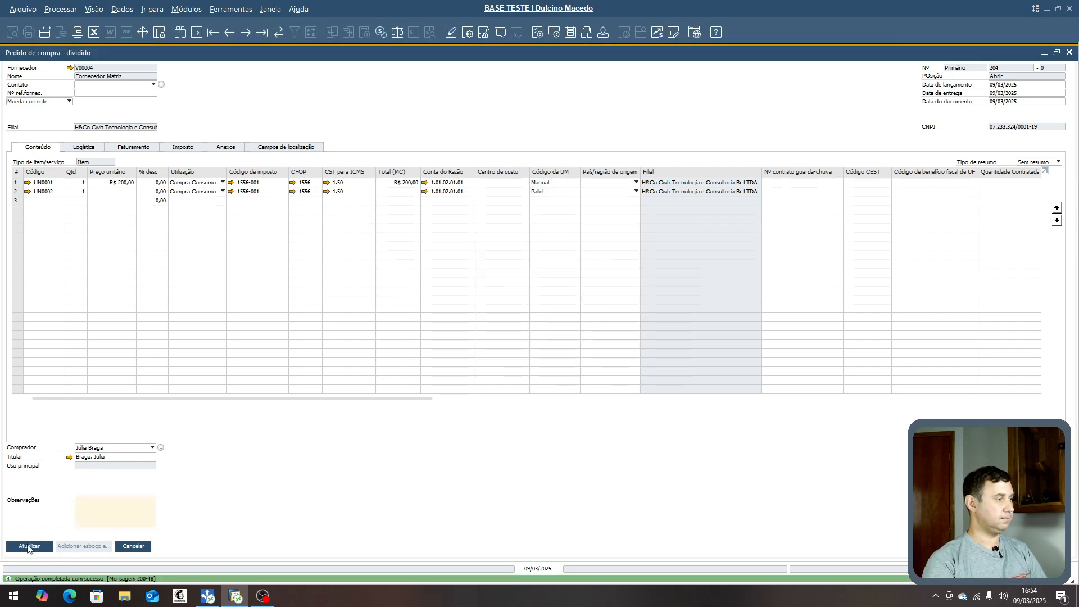
# - Open item UN0002 from the order line to check its ordered inventory quantity, then close it
pyautogui.click(27, 192)
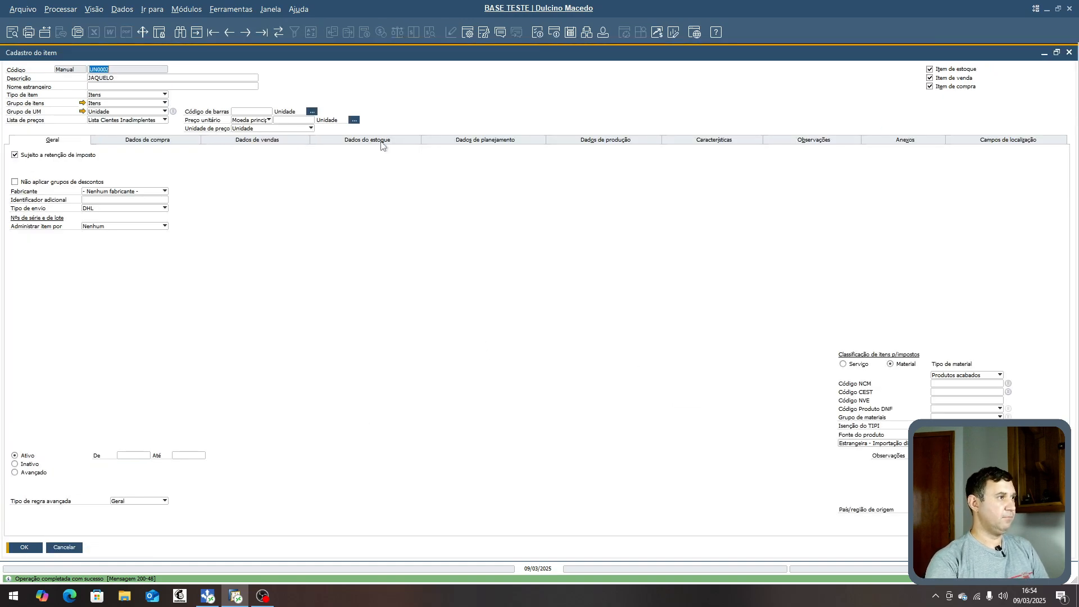
pyautogui.click(384, 141)
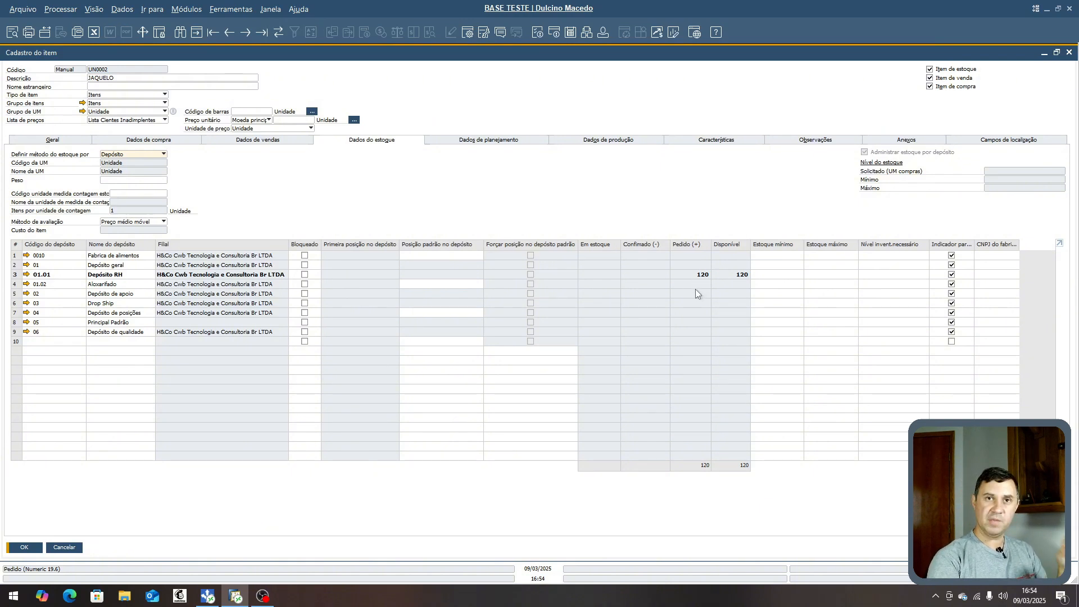
pyautogui.click(1070, 52)
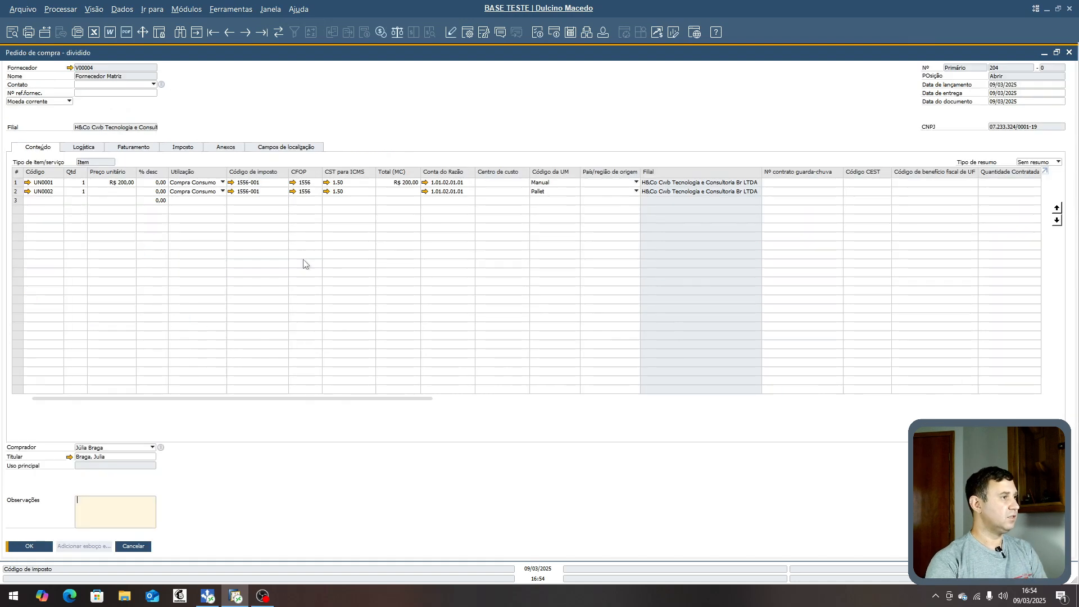
# - Change the line's UoM code to Caixa and update the purchase order
pyautogui.click(577, 191)
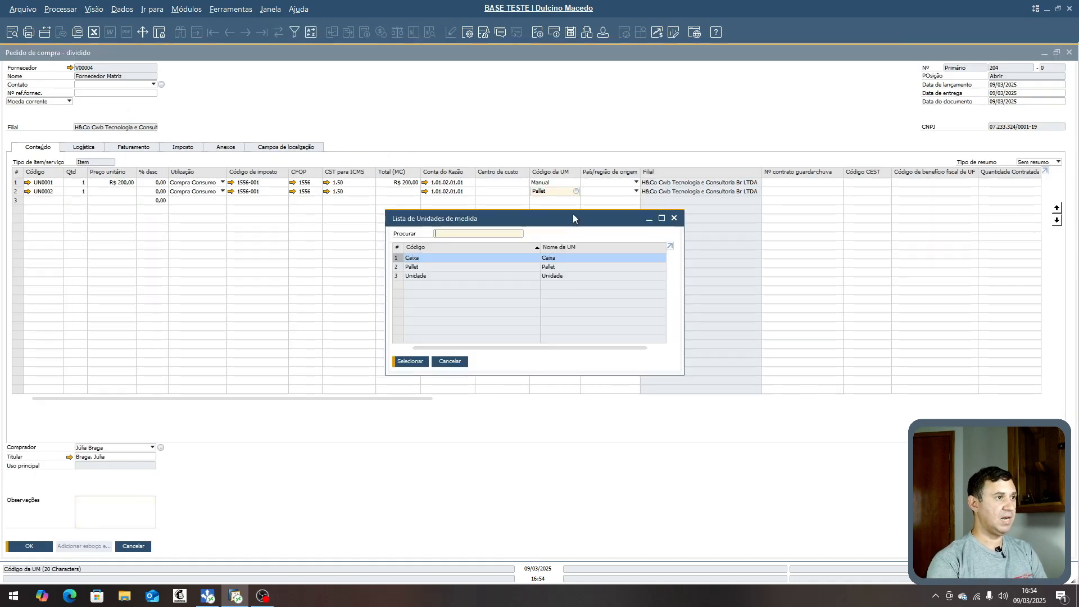
pyautogui.doubleClick(424, 260)
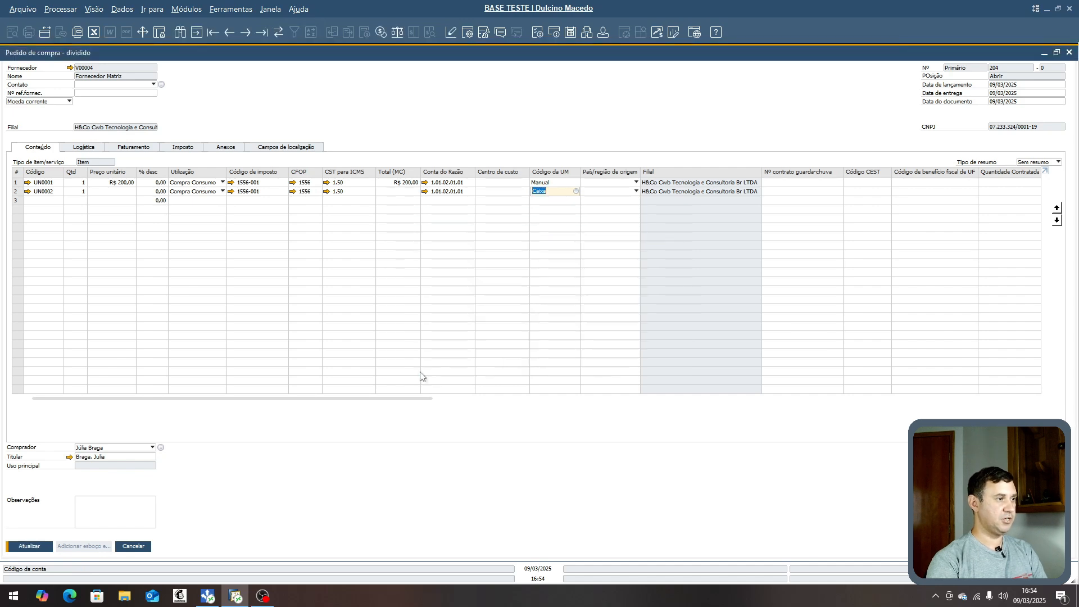
pyautogui.click(29, 546)
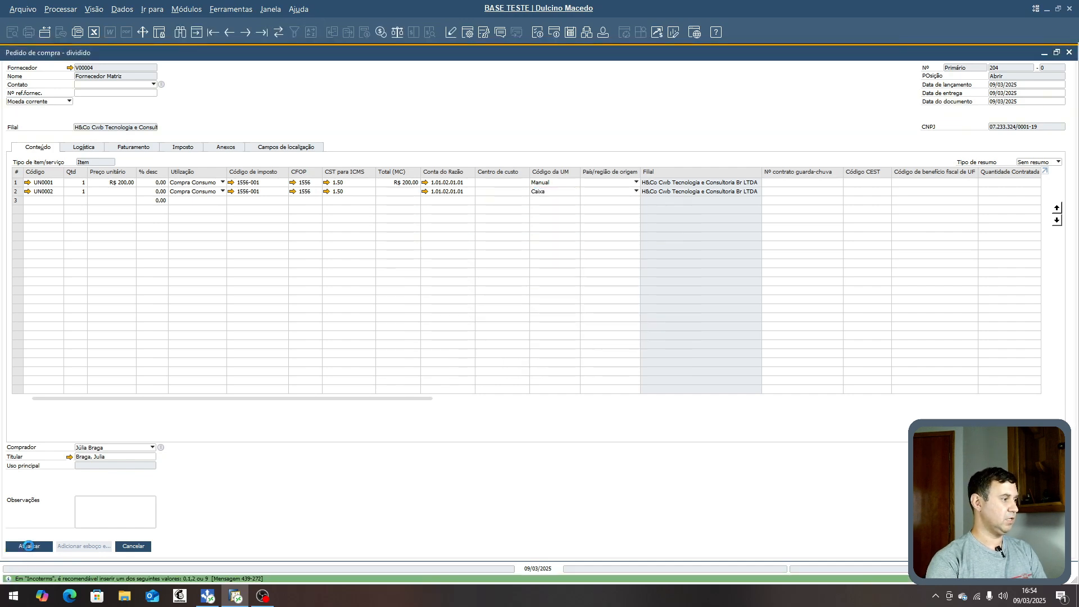
# - Open item UN0002 again to check its ordered inventory quantity, then close it
pyautogui.click(30, 192)
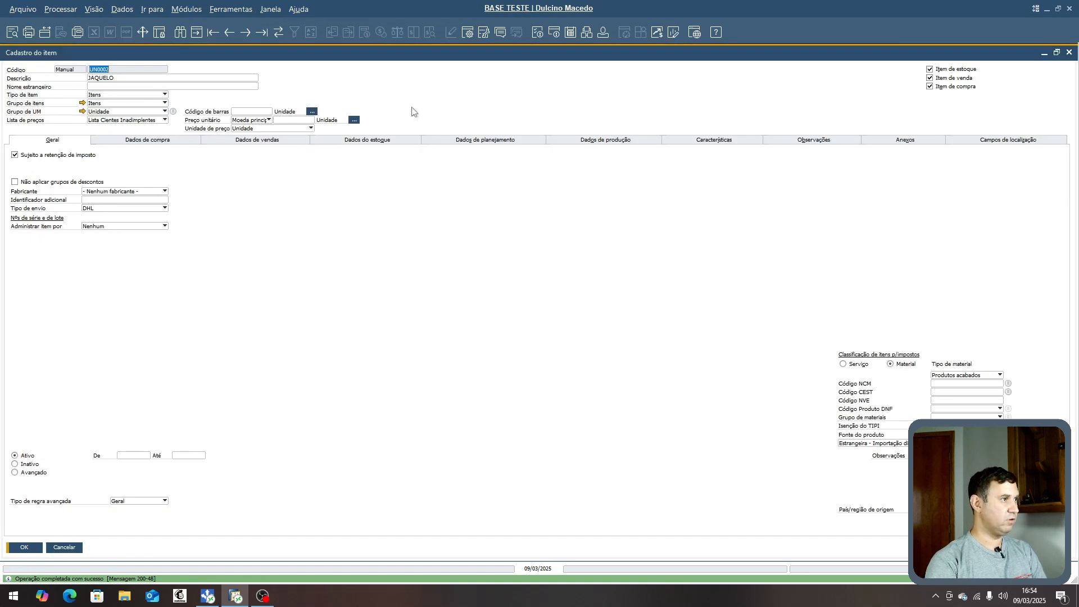
pyautogui.click(363, 139)
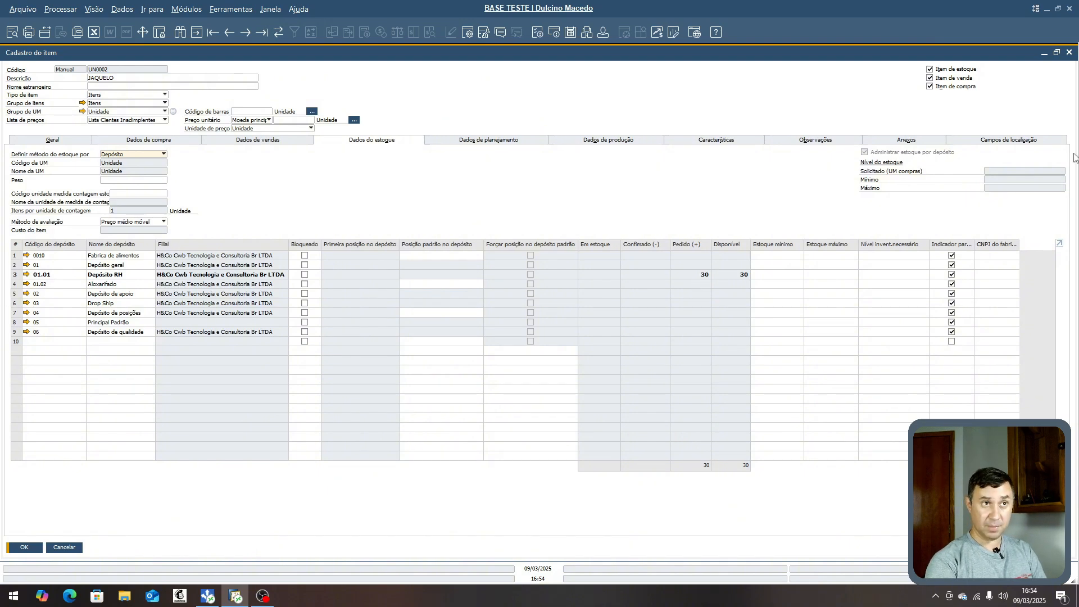
pyautogui.click(1070, 52)
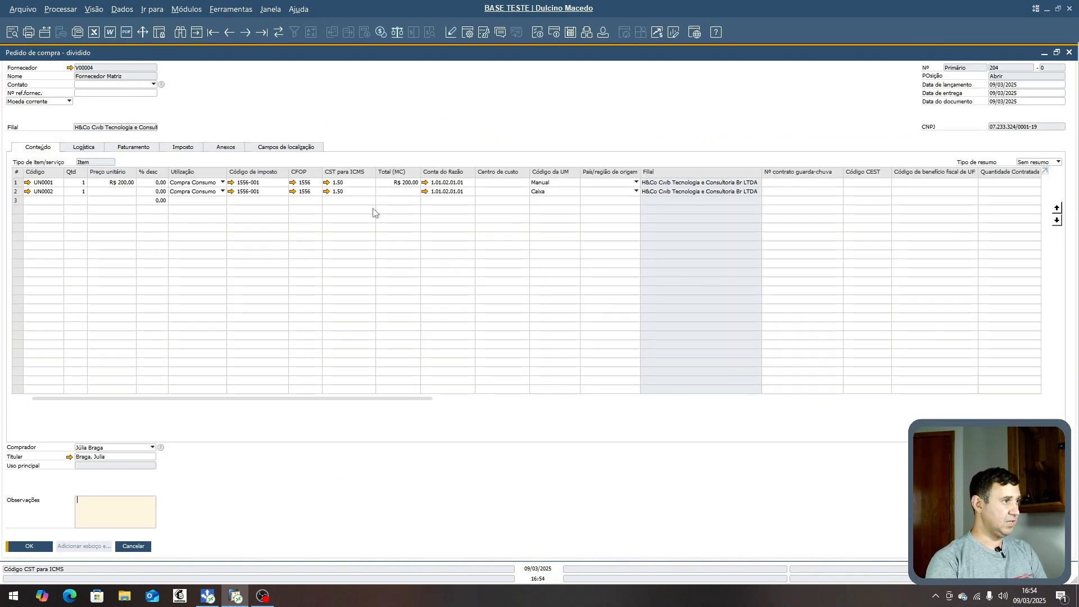
# - Change the second line's UoM code to Unidade and update the purchase order
pyautogui.click(575, 194)
pyautogui.click(575, 191)
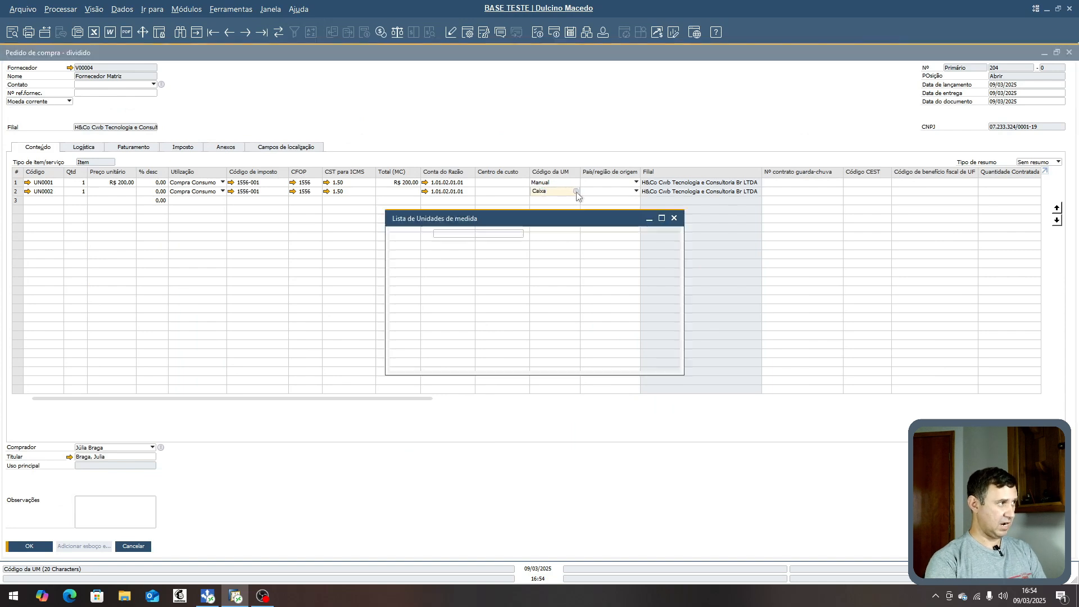
pyautogui.doubleClick(531, 276)
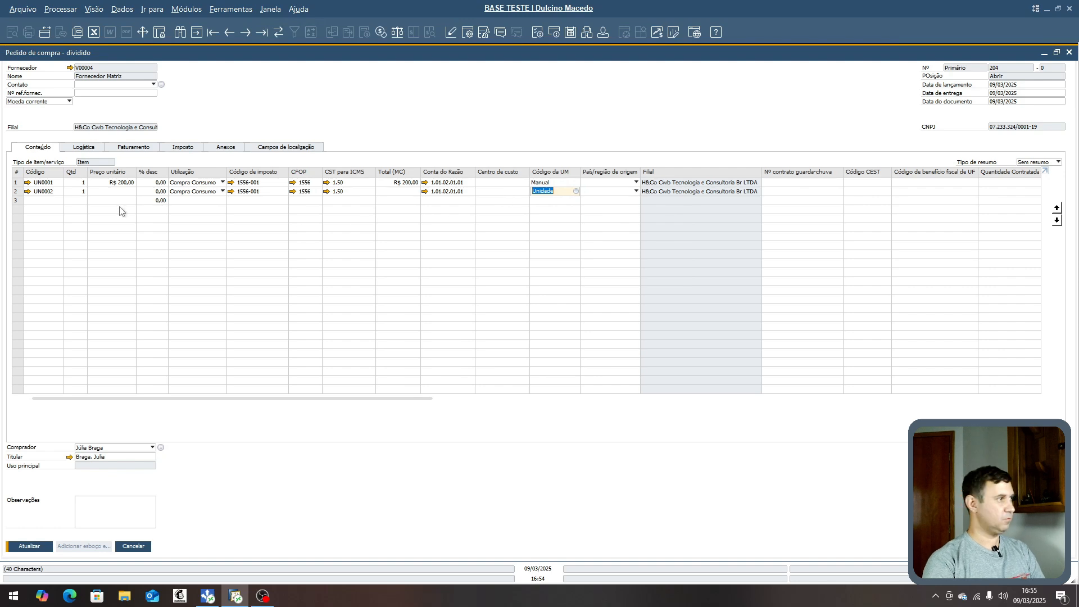
pyautogui.click(112, 193)
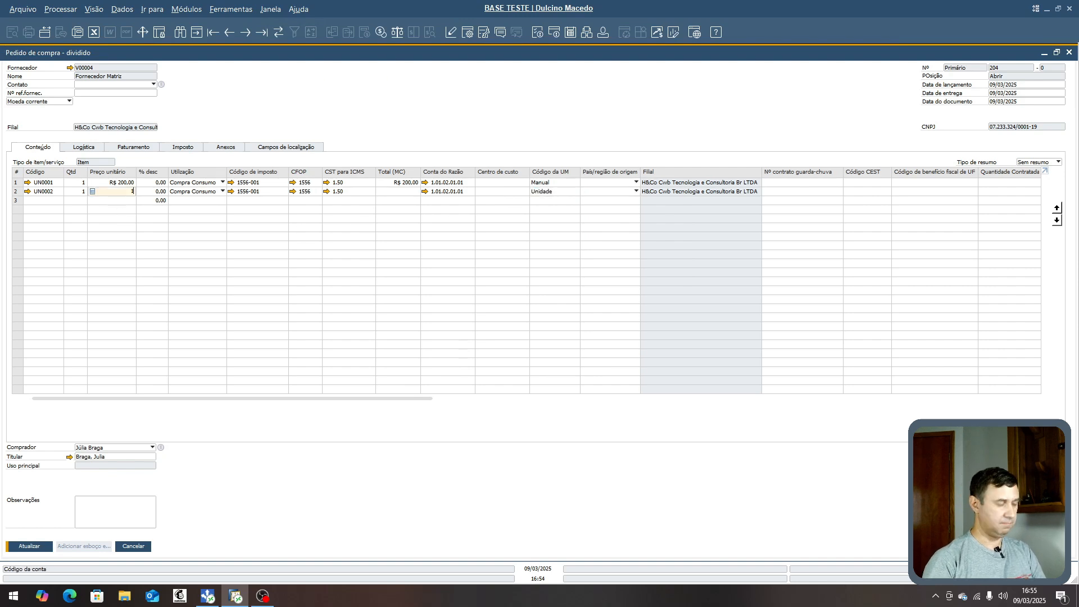
pyautogui.click(29, 548)
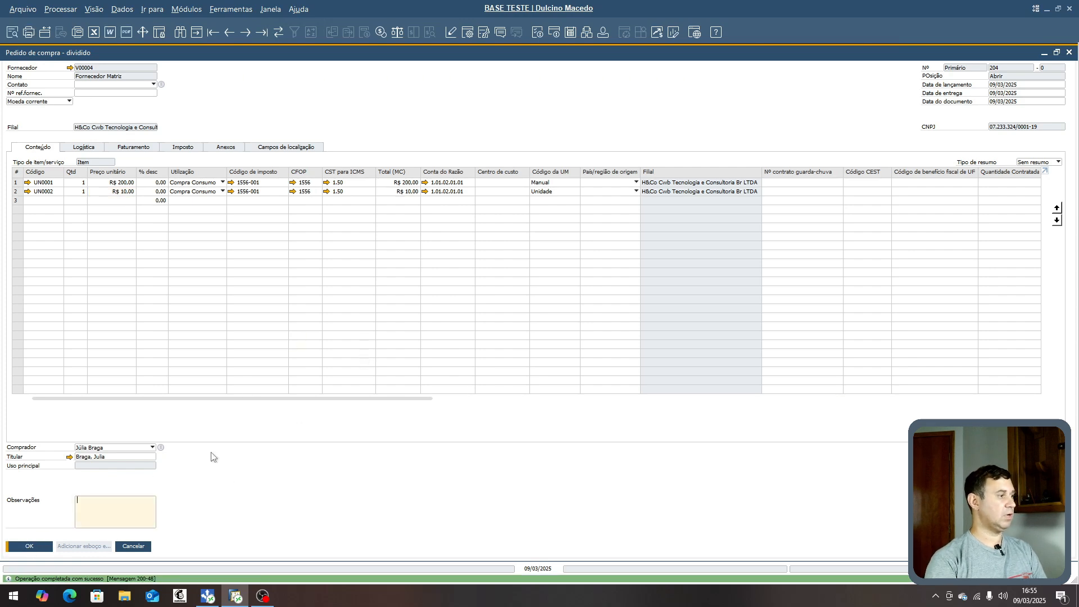
# - Open item UN0002's master data from the second order line to check its ordered inventory quantity
pyautogui.click(25, 193)
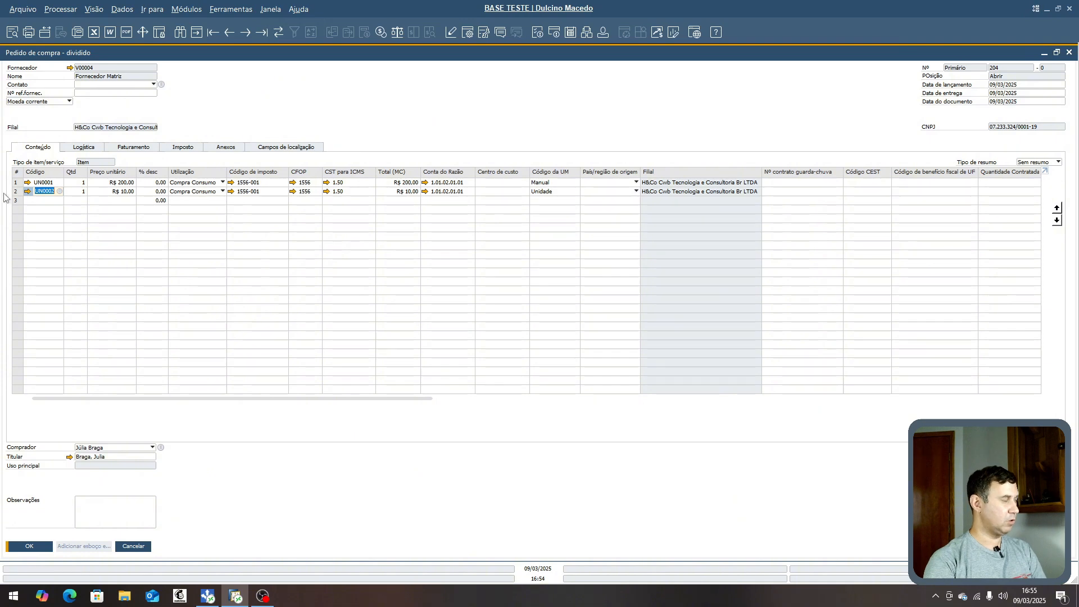
pyautogui.click(26, 192)
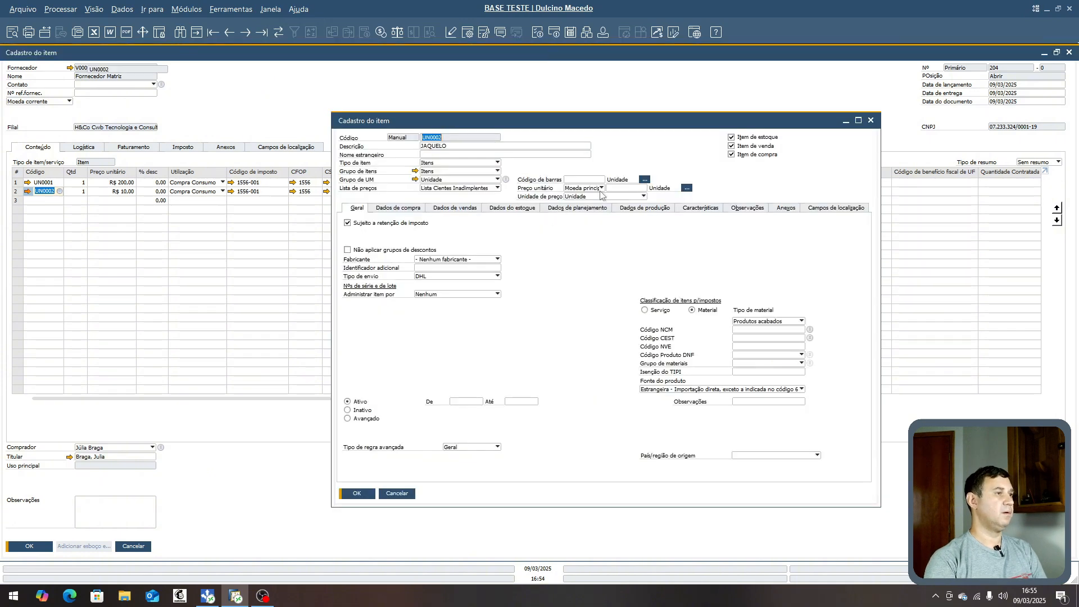